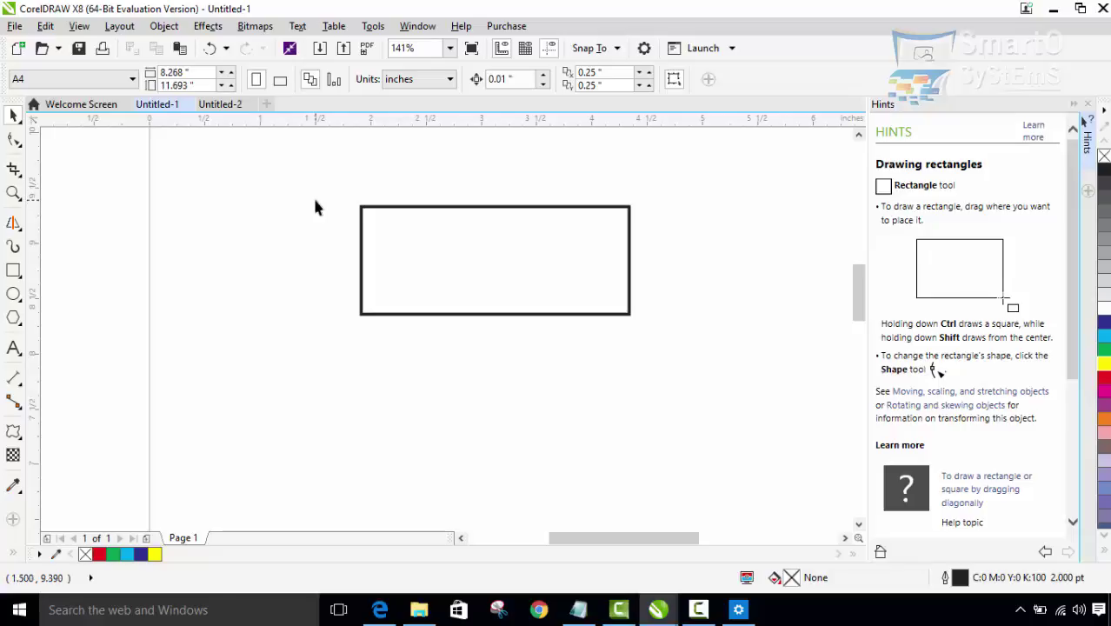
Step: Hide the Object Origin and Position items from the selected rectangle's property bar, and show both again
{"action": "left_click", "coordinate": [474, 277]}
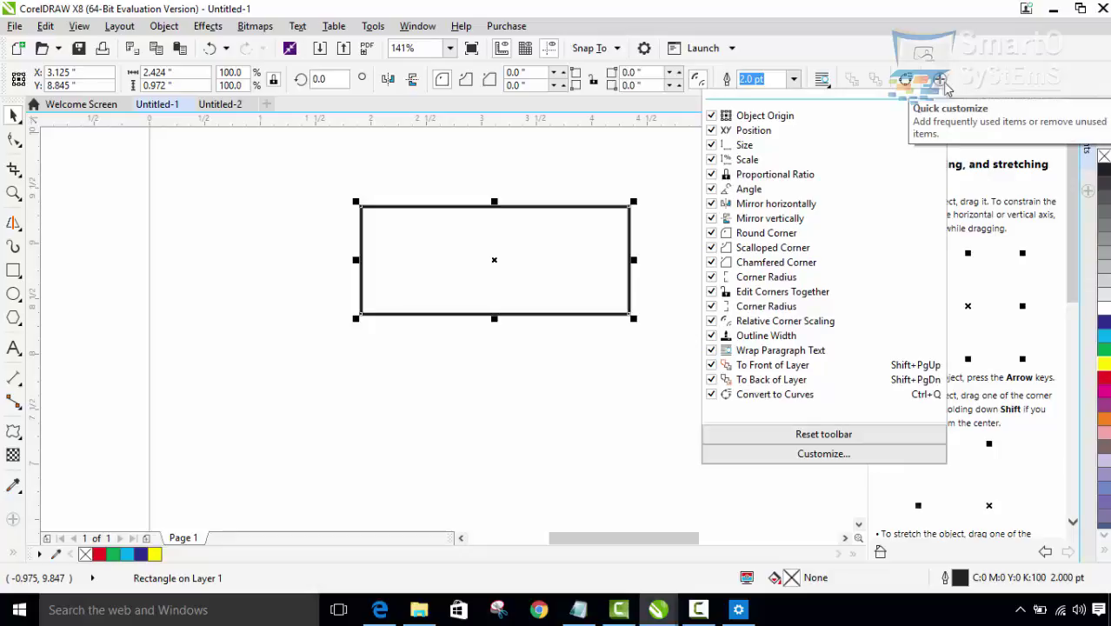
{"action": "left_click", "coordinate": [712, 116]}
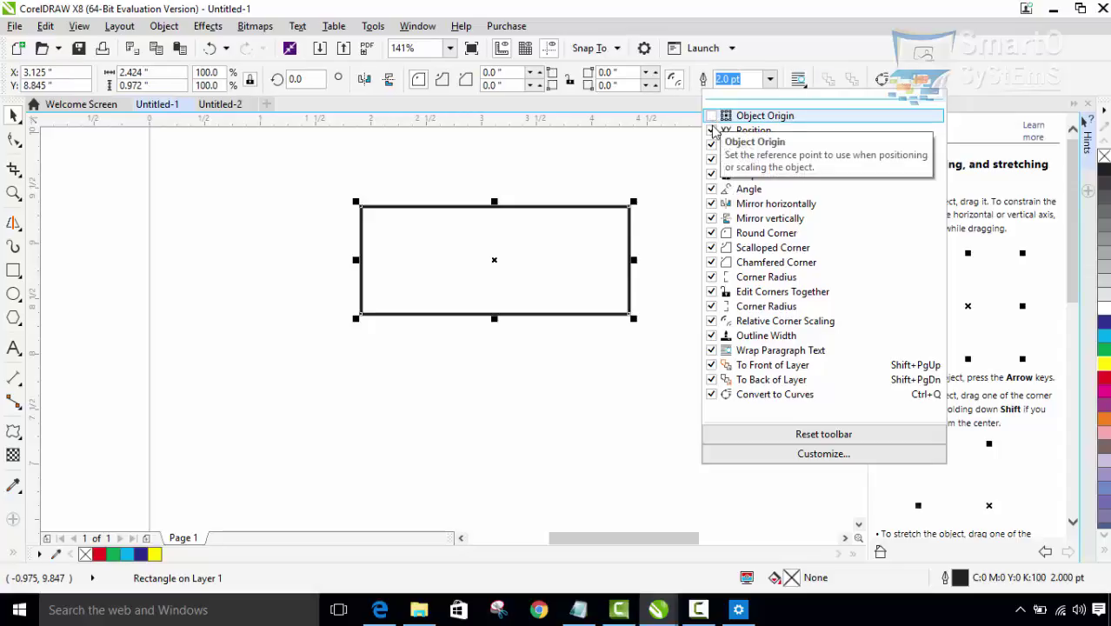
{"action": "left_click", "coordinate": [712, 130]}
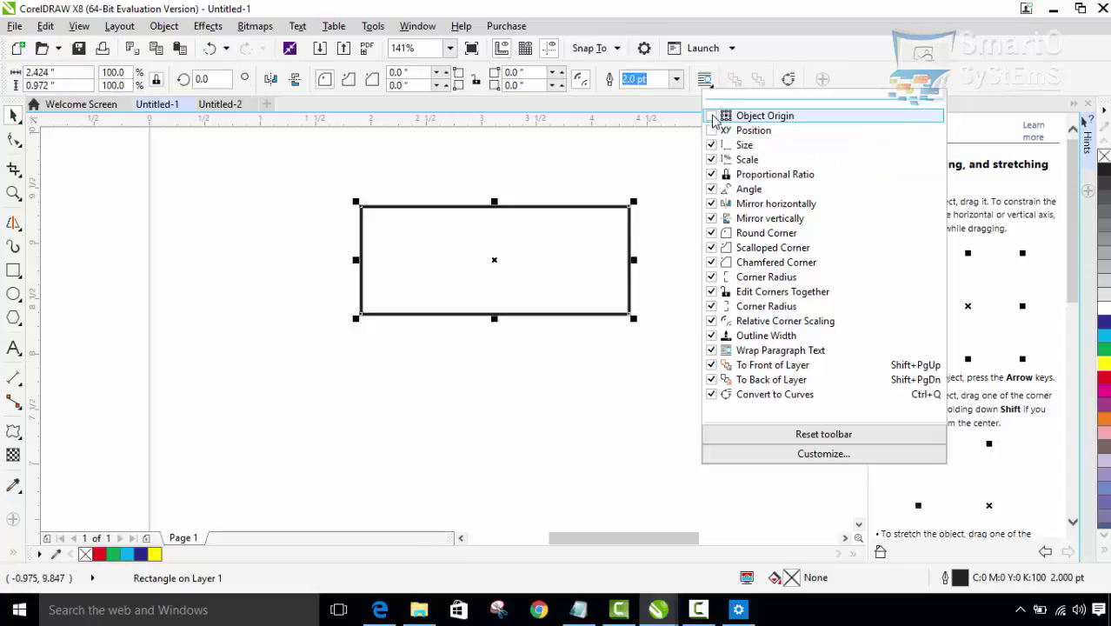
{"action": "left_click", "coordinate": [711, 117]}
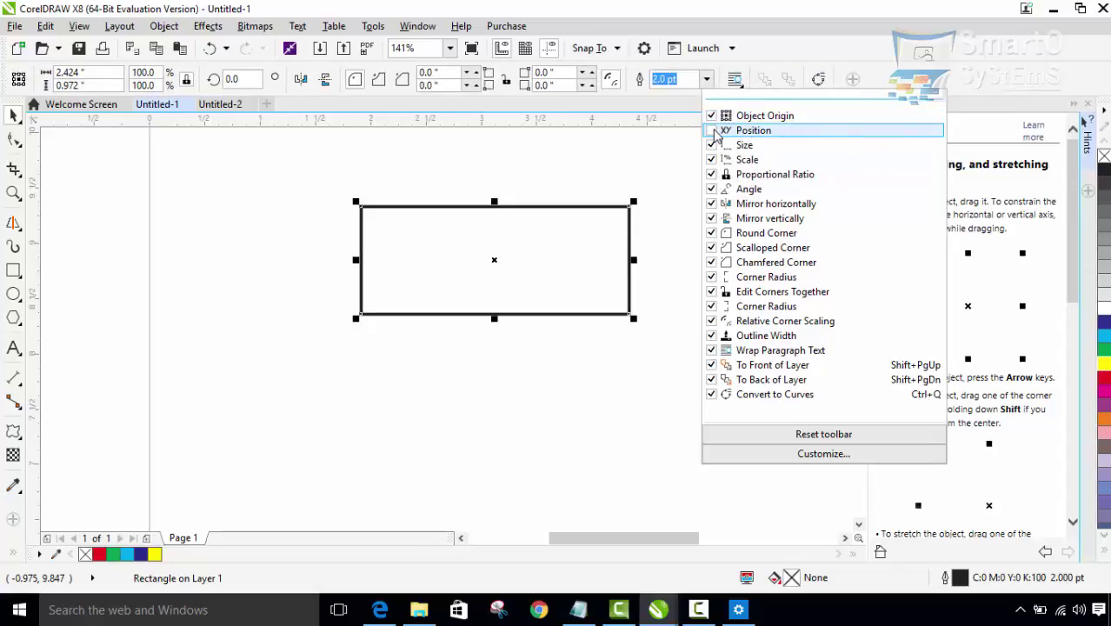
{"action": "left_click", "coordinate": [712, 132]}
{"action": "left_click", "coordinate": [910, 48]}
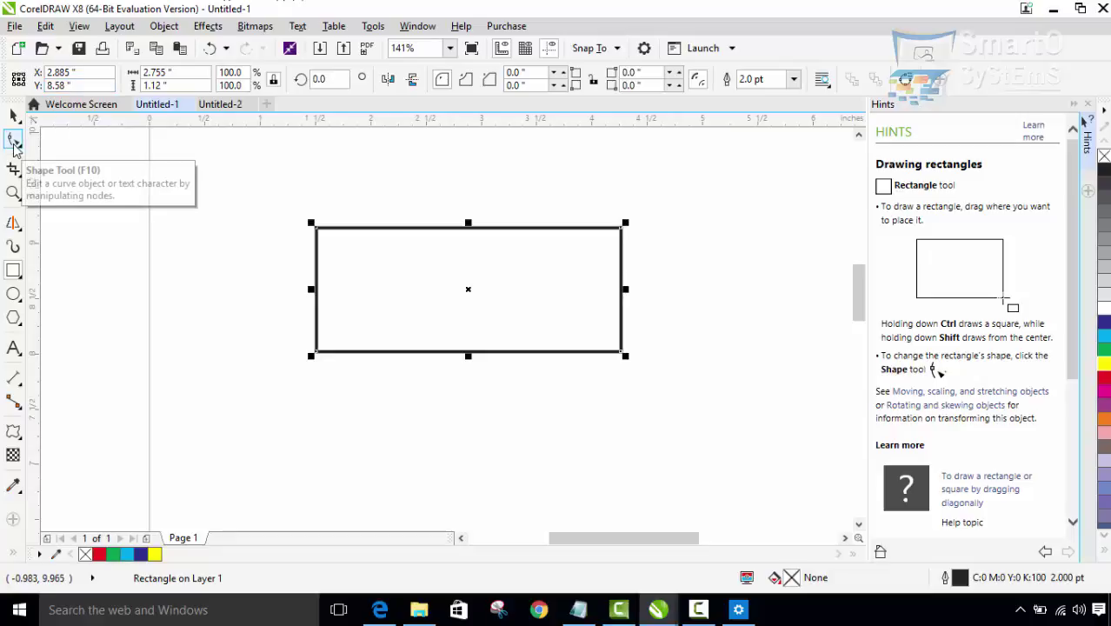
Step: Convert the new rectangle to curves for node editing with the Shape tool, and undo the trial edit made to it
{"action": "left_click", "coordinate": [14, 141]}
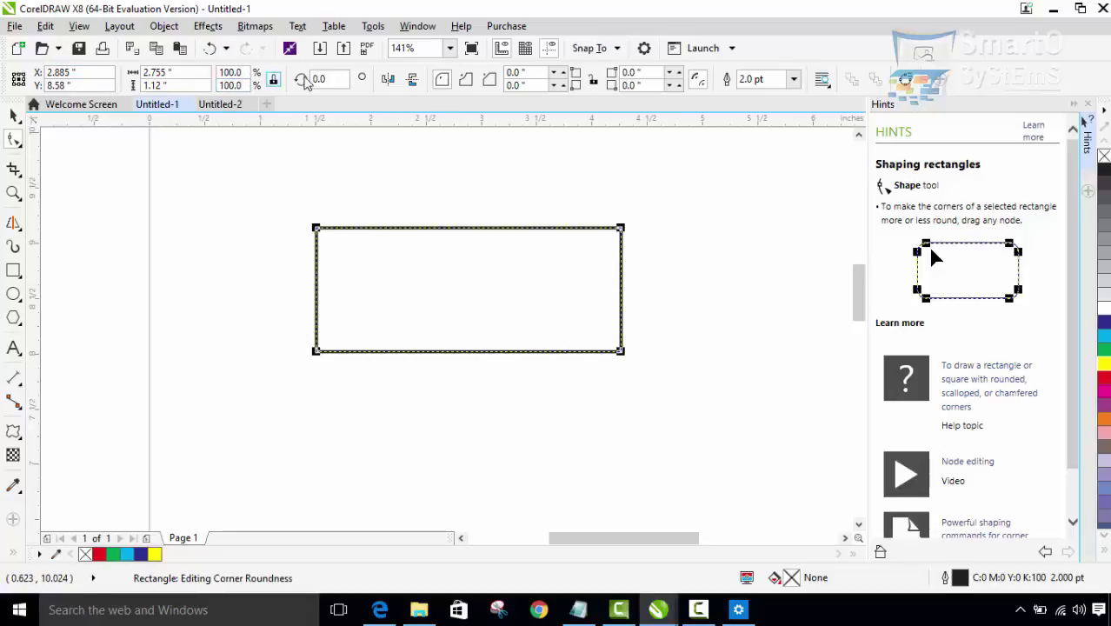
{"action": "left_click", "coordinate": [909, 88]}
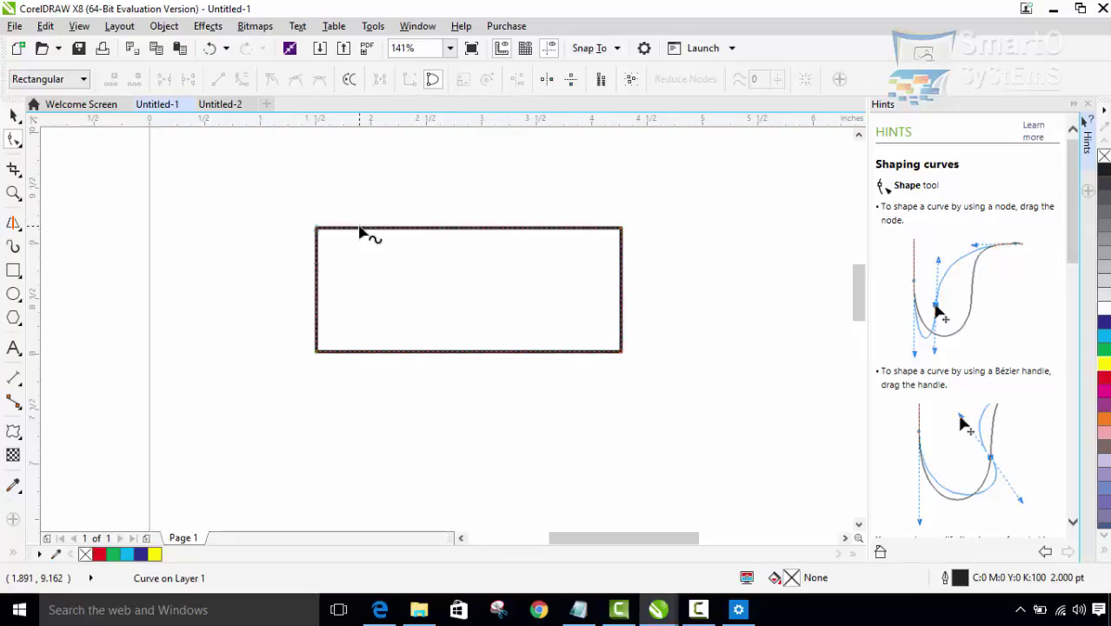
{"action": "key", "text": "ctrl+z"}
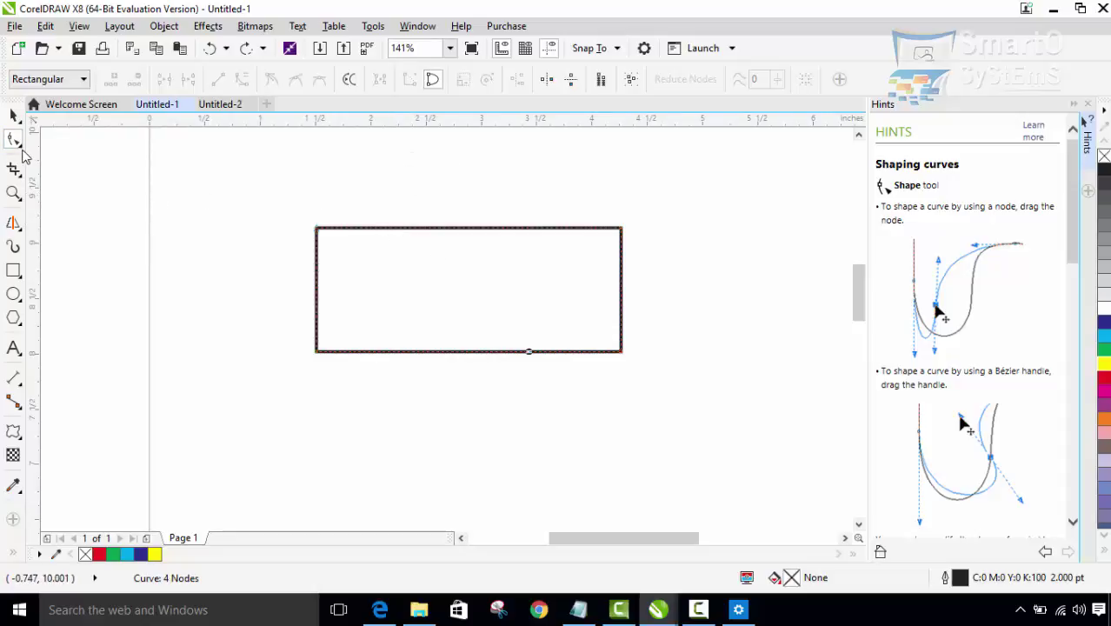
Step: Add a node on the rectangle's upper edge at about 2.22 inches, pull it down into a V notch, and move it back to the edge
{"action": "left_click", "coordinate": [15, 142]}
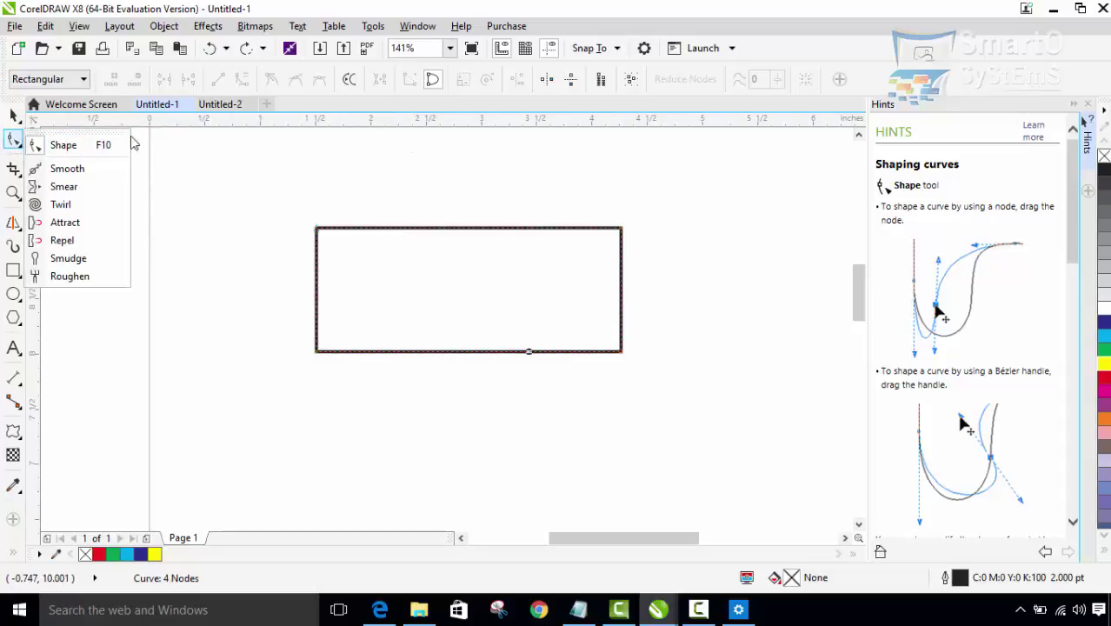
{"action": "double_click", "coordinate": [394, 228]}
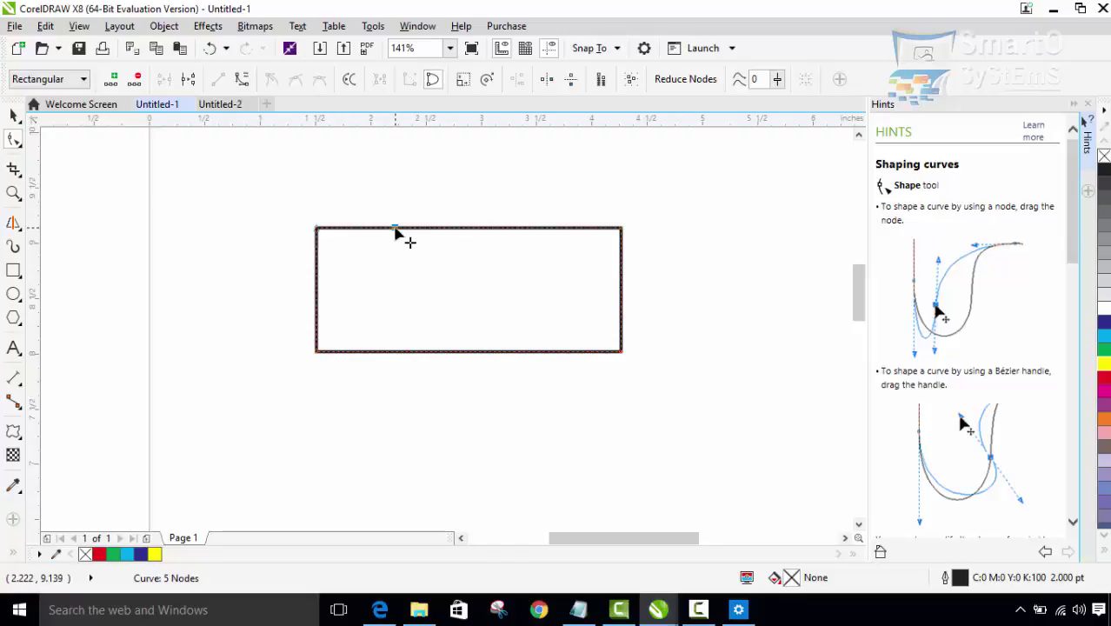
{"action": "left_click_drag", "start_coordinate": [395, 229], "coordinate": [398, 295]}
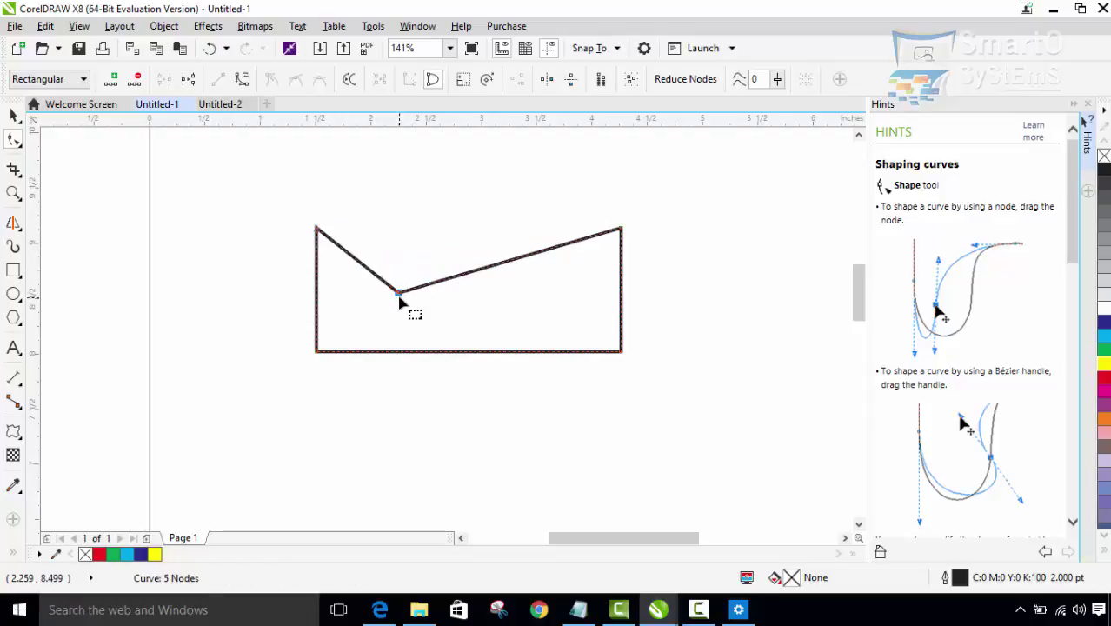
{"action": "left_click_drag", "start_coordinate": [398, 295], "coordinate": [394, 230]}
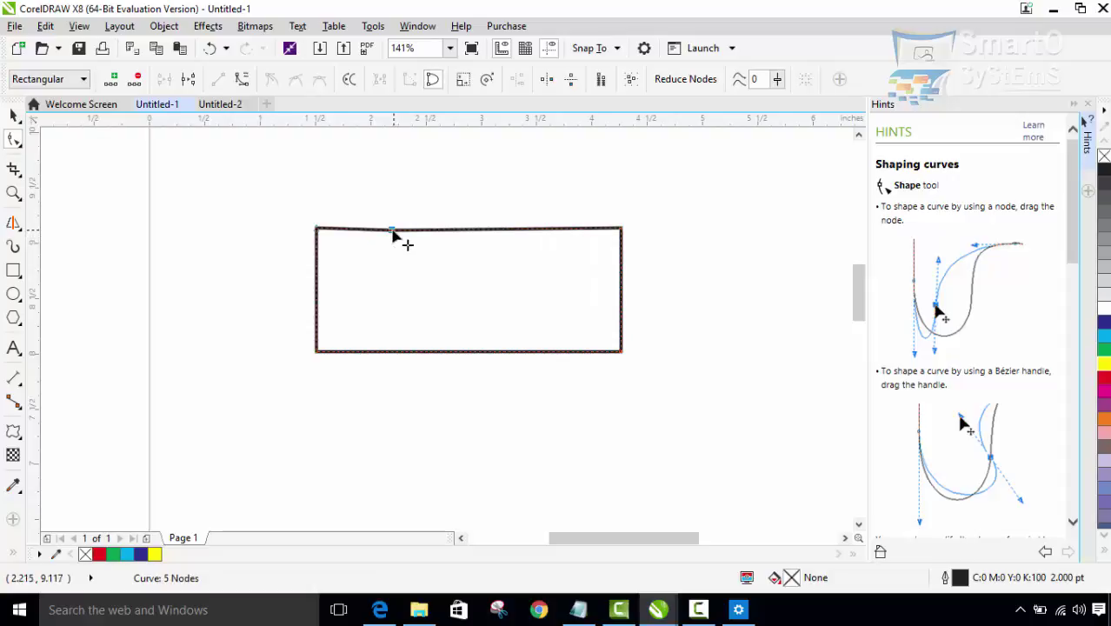
{"action": "mouse_move", "coordinate": [394, 233]}
{"action": "left_mouse_down"}
{"action": "mouse_move", "coordinate": [400, 167]}
{"action": "mouse_move", "coordinate": [421, 171]}
{"action": "mouse_move", "coordinate": [411, 227]}
{"action": "left_mouse_up"}
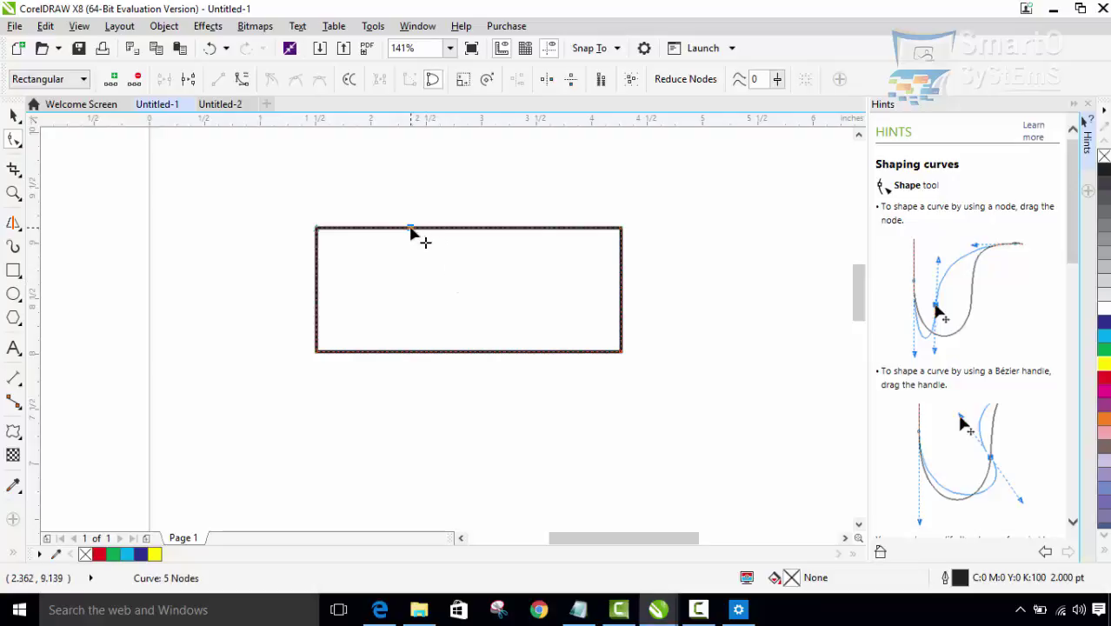
Step: Reshape the upper edge by moving it, and add a second node on the edge's right half
{"action": "left_click", "coordinate": [475, 230]}
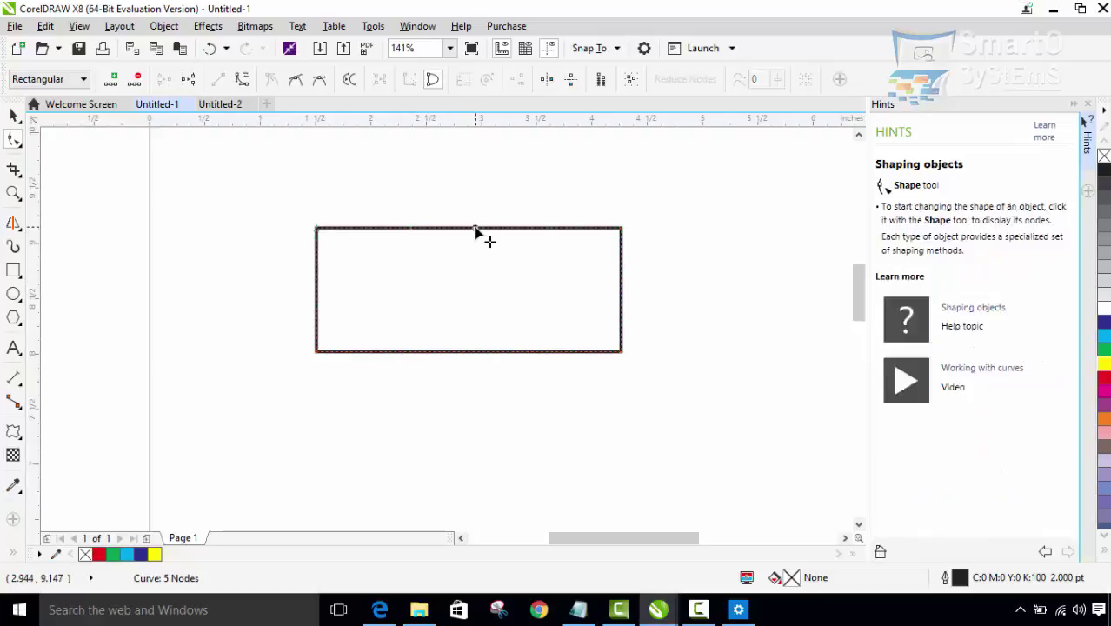
{"action": "left_click_drag", "start_coordinate": [475, 229], "coordinate": [542, 204]}
{"action": "double_click", "coordinate": [545, 226]}
Step: Undo the second node and the node moves until only the first added node remains on the straight upper edge
{"action": "key", "text": "ctrl+z"}
{"action": "key", "text": "ctrl+z"}
{"action": "key", "text": "ctrl+z"}
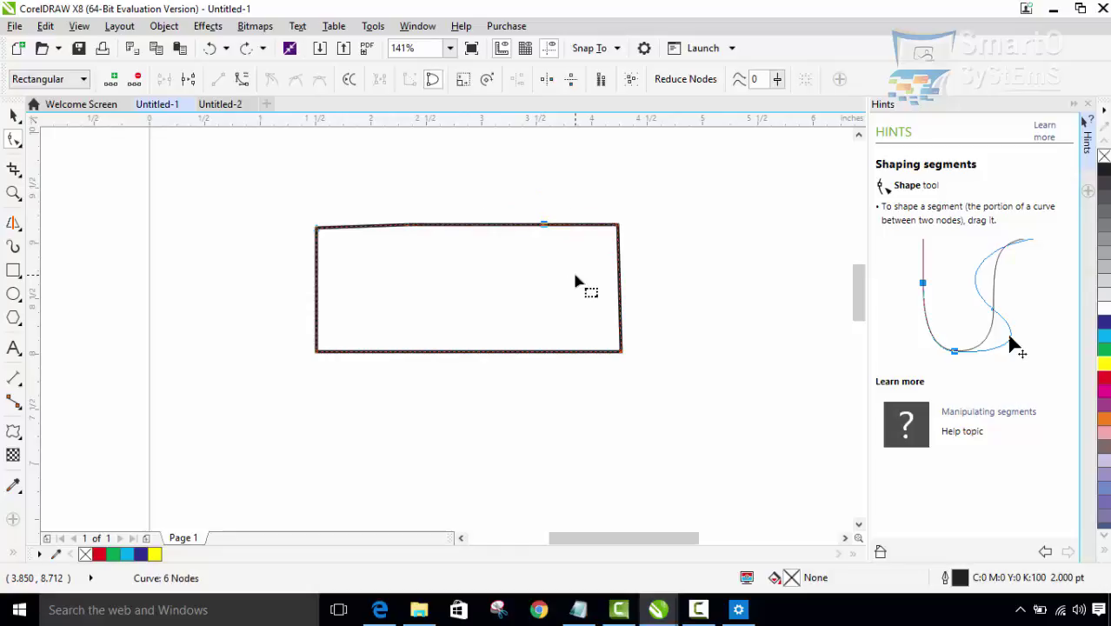
{"action": "key", "text": "ctrl+z"}
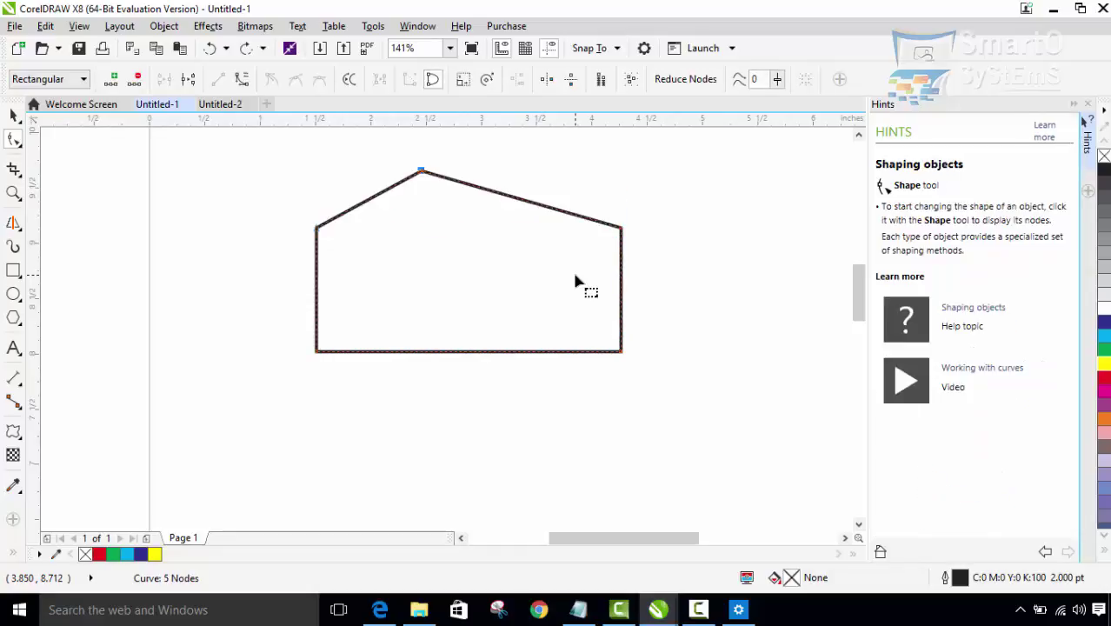
{"action": "key", "text": "ctrl+z"}
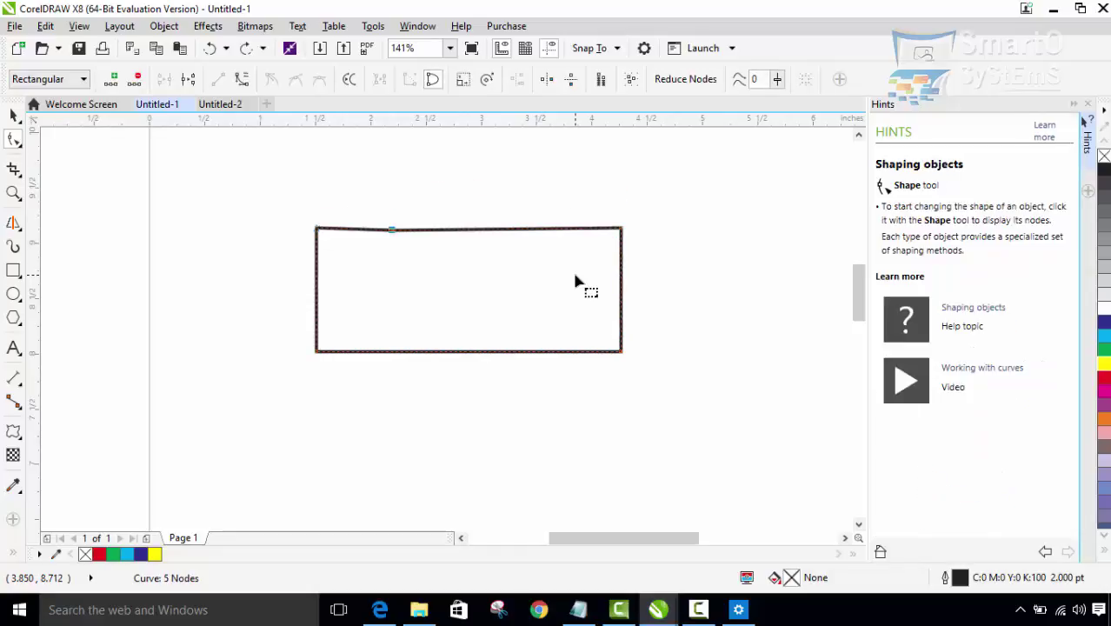
{"action": "key", "text": "ctrl+shift+z"}
{"action": "key", "text": "ctrl+z"}
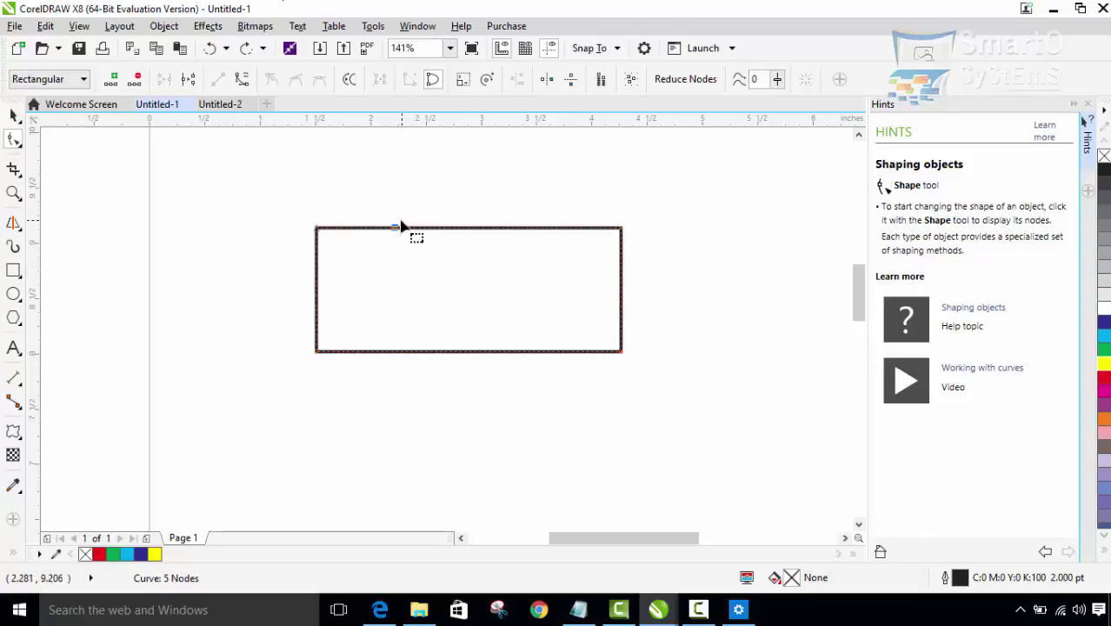
Step: Switch the node selection mode to Freehand, and set it back to Rectangular
{"action": "left_click", "coordinate": [84, 80]}
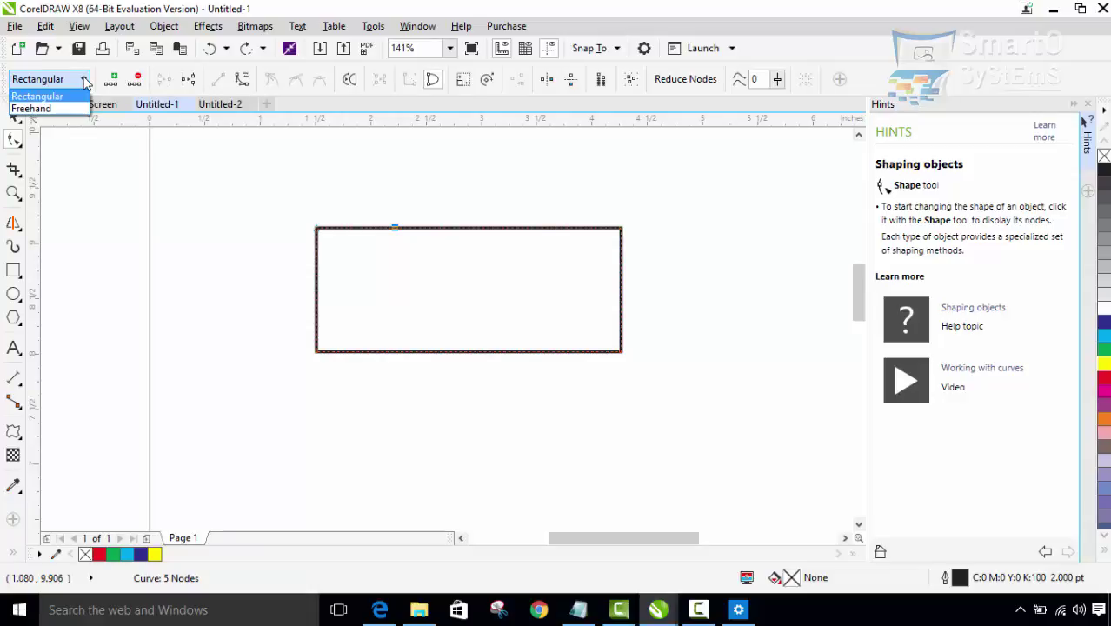
{"action": "left_click", "coordinate": [67, 109]}
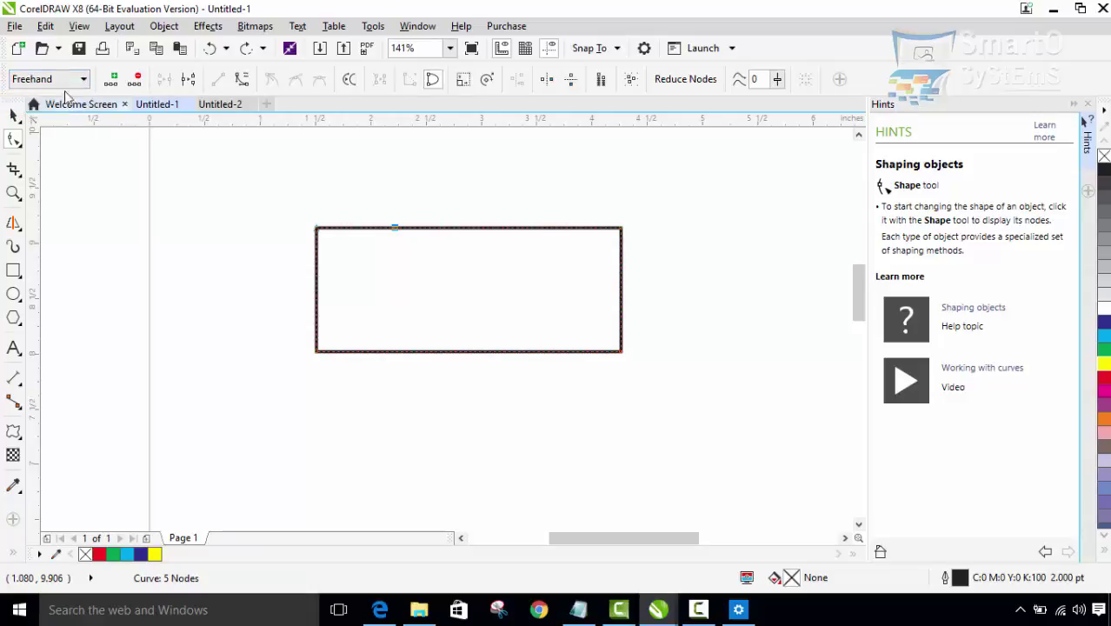
{"action": "left_click", "coordinate": [80, 82]}
{"action": "left_click", "coordinate": [68, 96]}
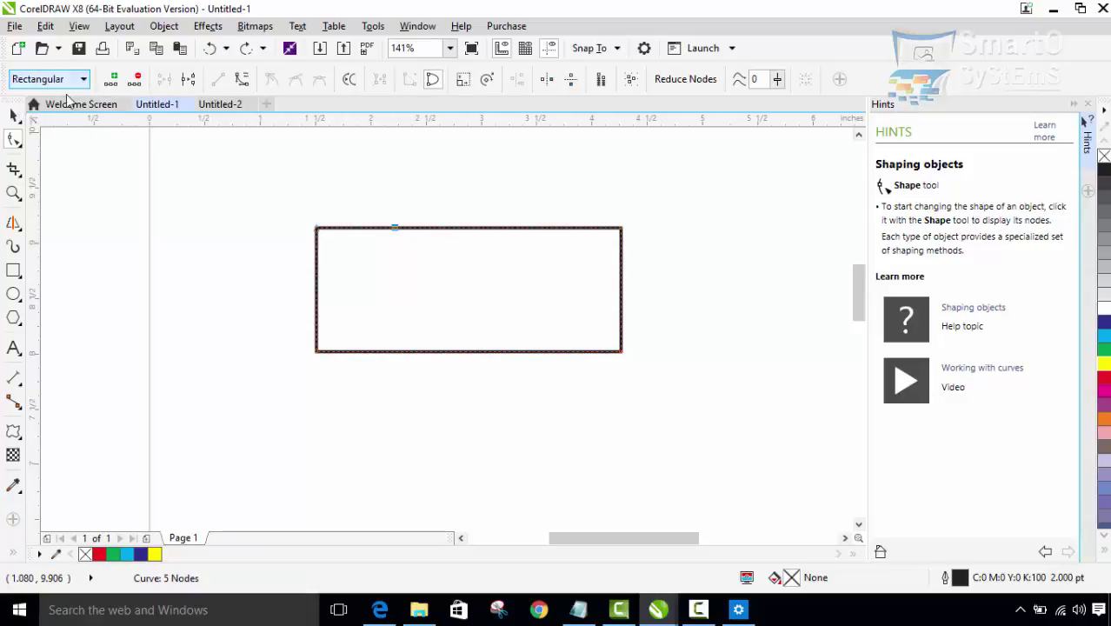
Step: Apply Add nodes three times from the selected upper-edge node, and delete all the selected nodes
{"action": "left_click", "coordinate": [110, 80]}
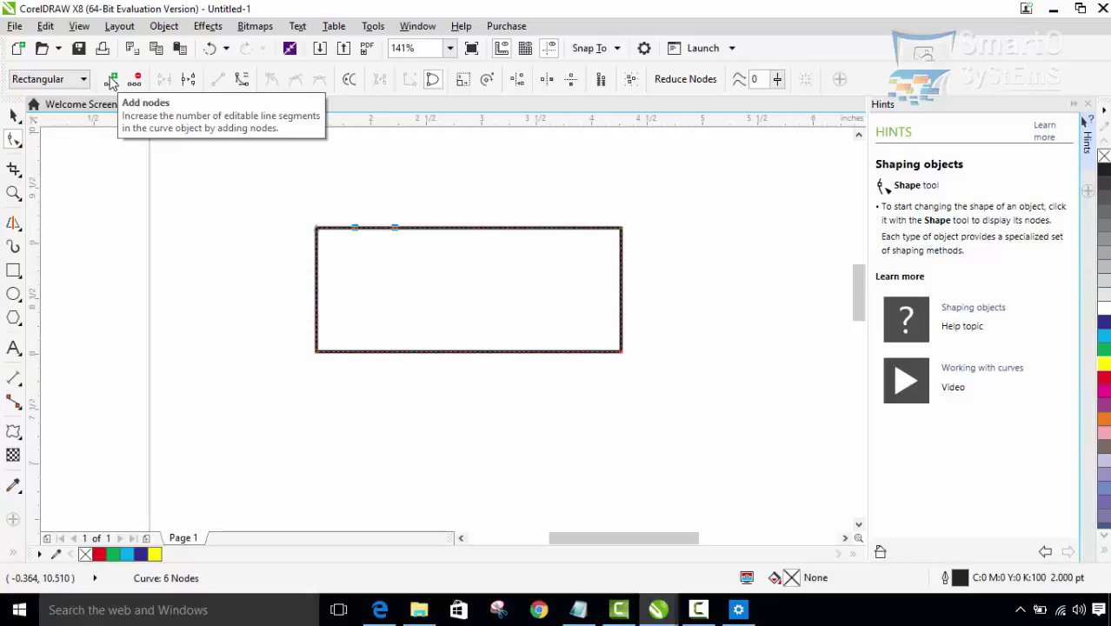
{"action": "left_click", "coordinate": [110, 80]}
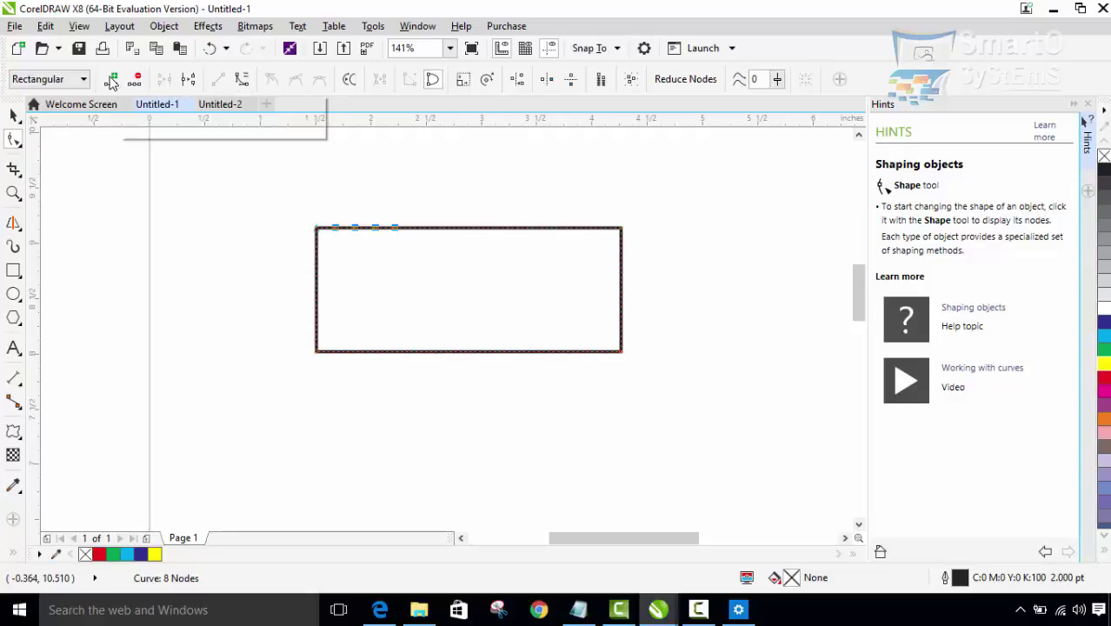
{"action": "left_click", "coordinate": [110, 80]}
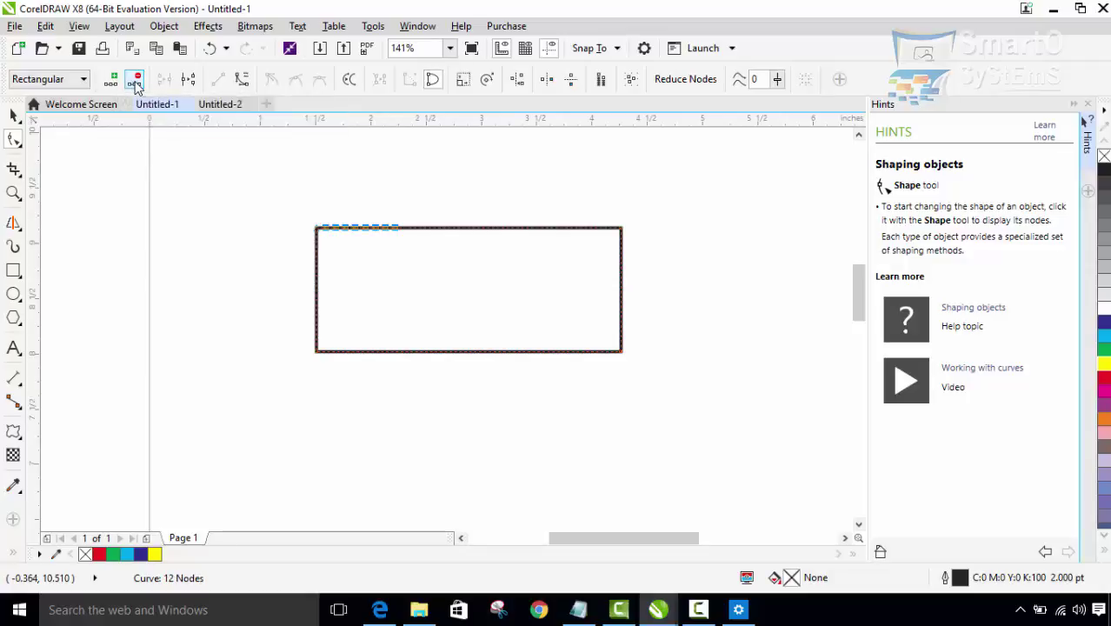
{"action": "left_click", "coordinate": [137, 83]}
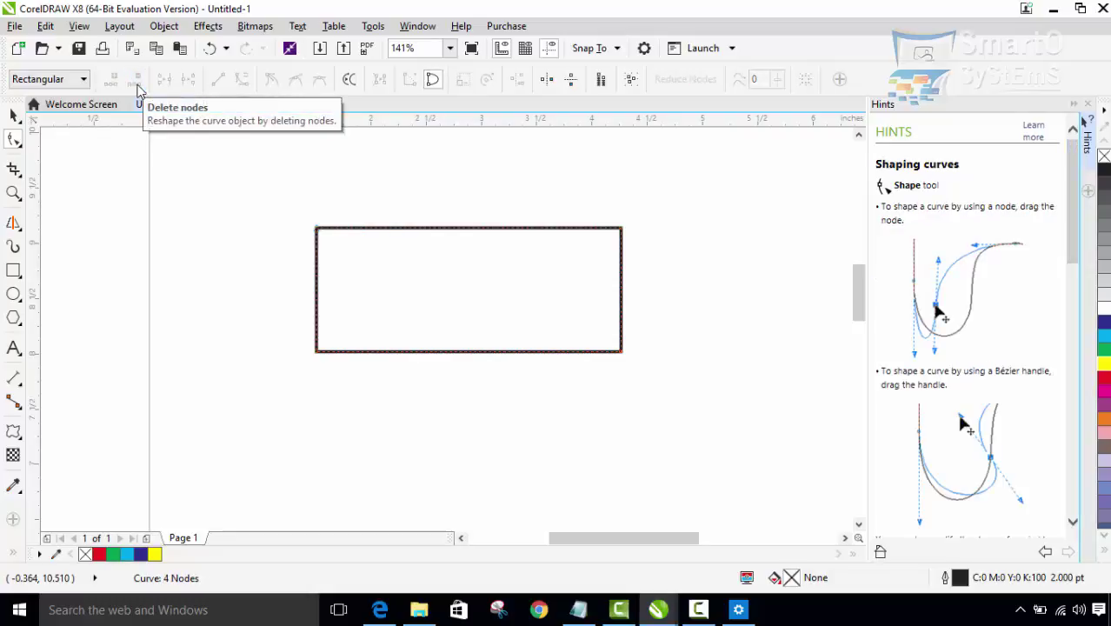
Step: Pick a point just left of the upper edge's middle, apply Add nodes three times there, and delete the added nodes
{"action": "left_click", "coordinate": [441, 228]}
{"action": "left_click", "coordinate": [112, 81]}
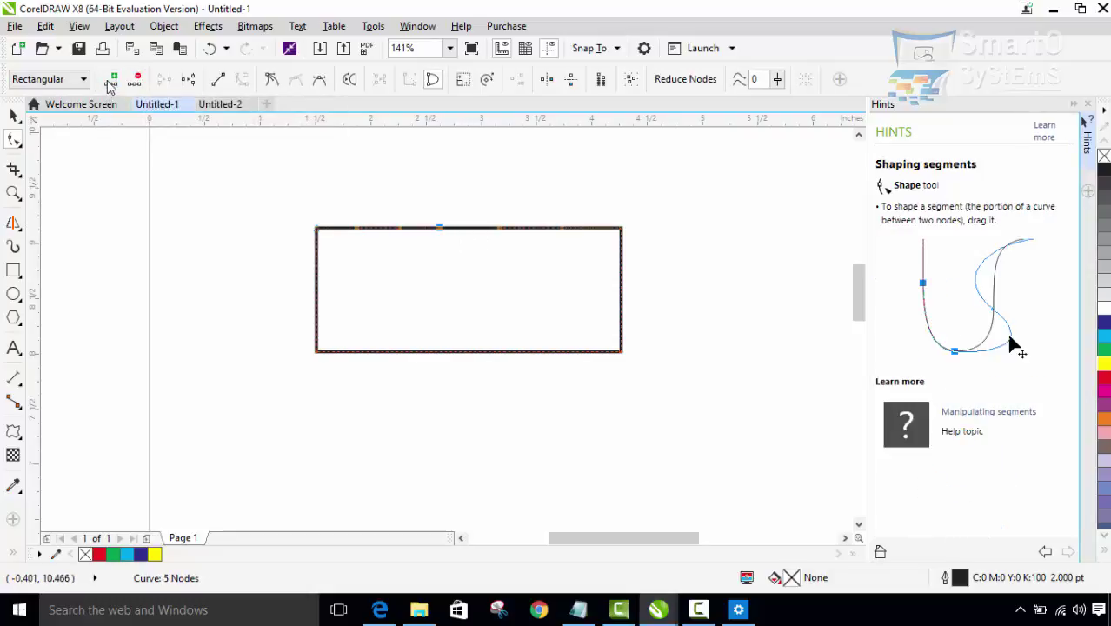
{"action": "left_click", "coordinate": [113, 81]}
{"action": "left_click", "coordinate": [116, 81]}
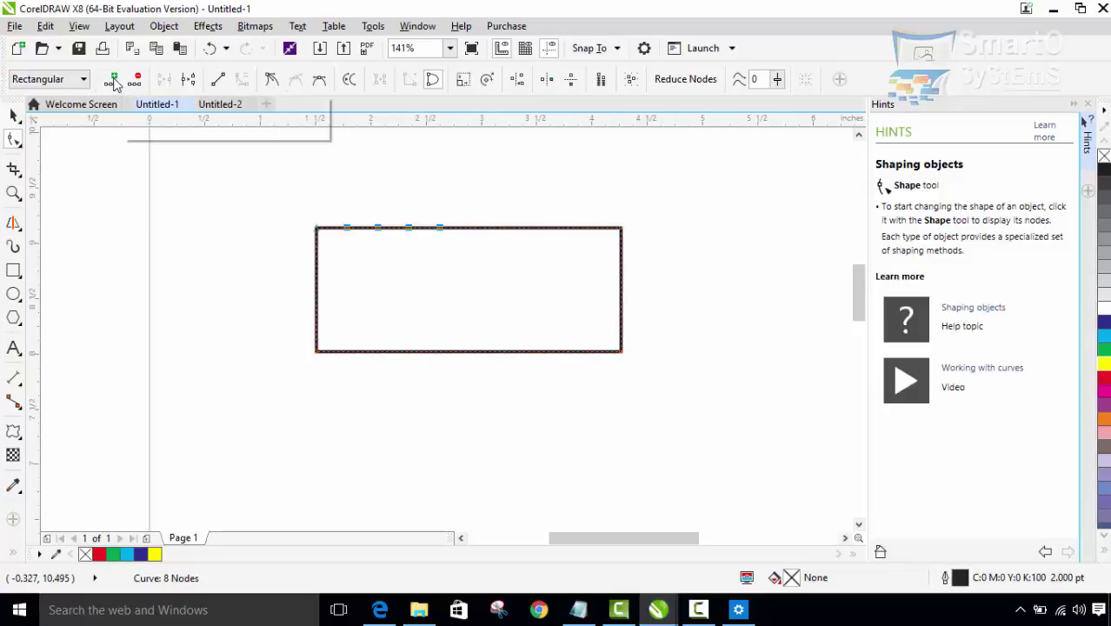
{"action": "left_click", "coordinate": [134, 81]}
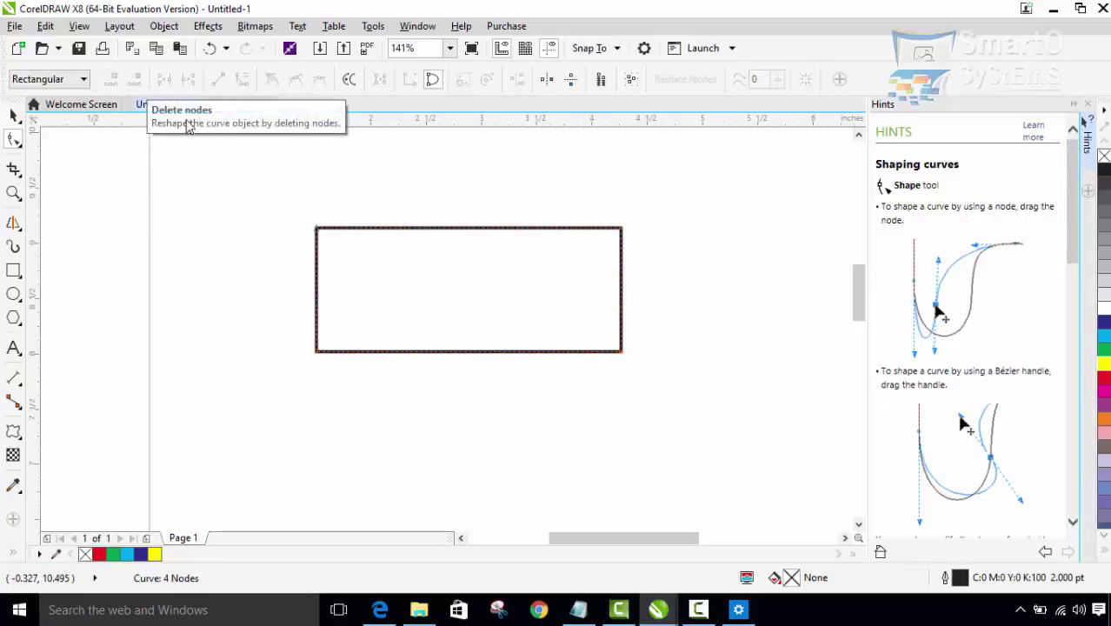
Step: Pick a point just right of the upper edge's middle, apply Add nodes three times there, and delete the added nodes
{"action": "left_click", "coordinate": [450, 231]}
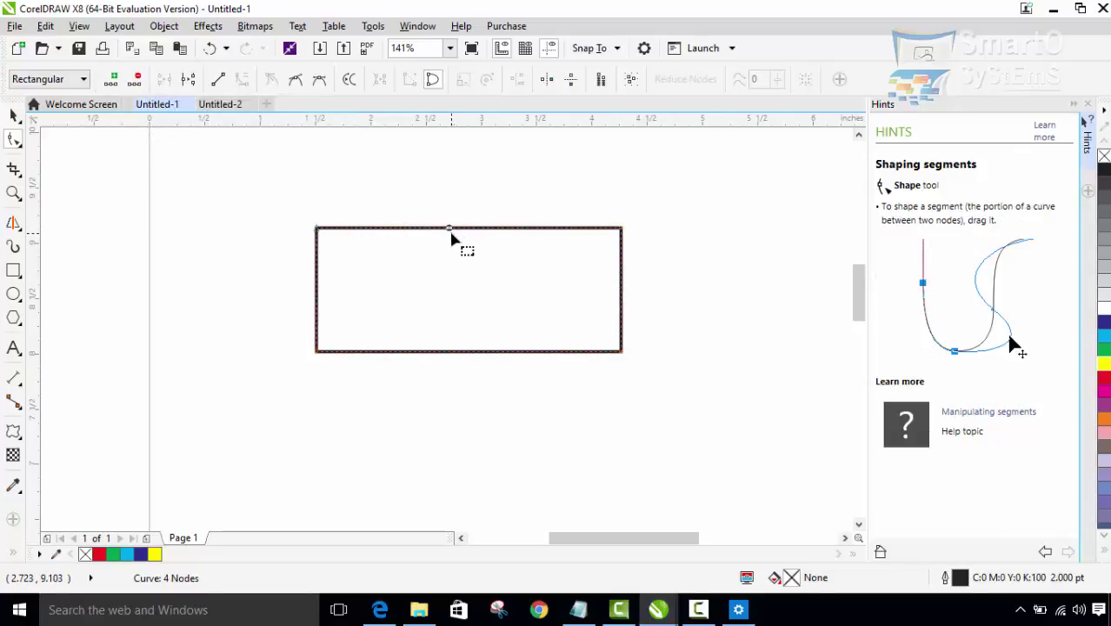
{"action": "left_click", "coordinate": [495, 229]}
{"action": "left_click", "coordinate": [114, 79]}
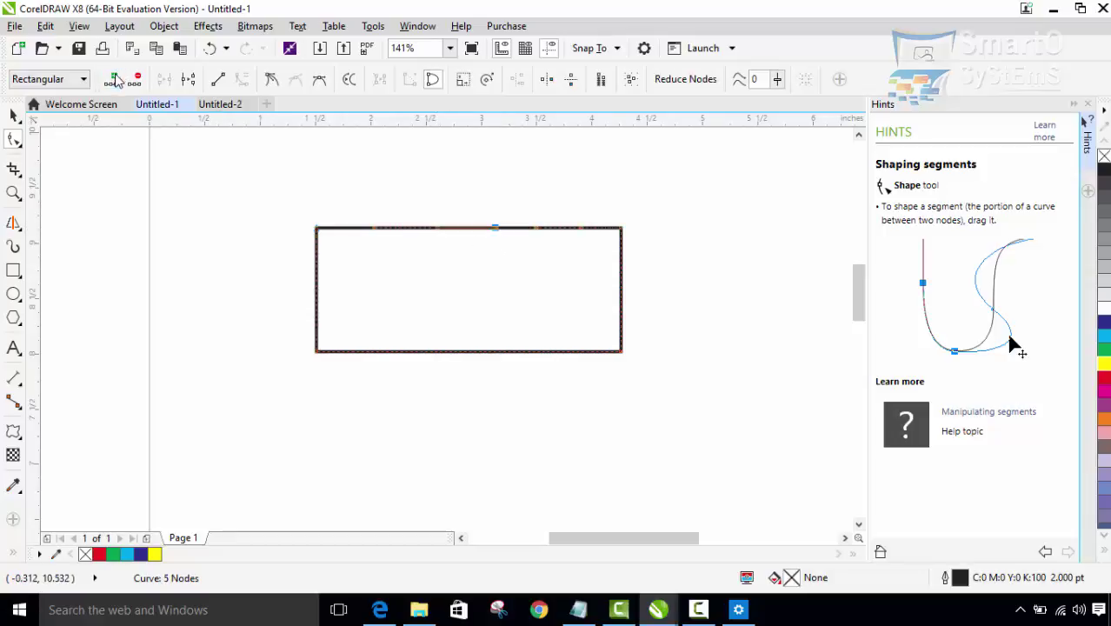
{"action": "left_click", "coordinate": [114, 79]}
{"action": "left_click", "coordinate": [115, 80]}
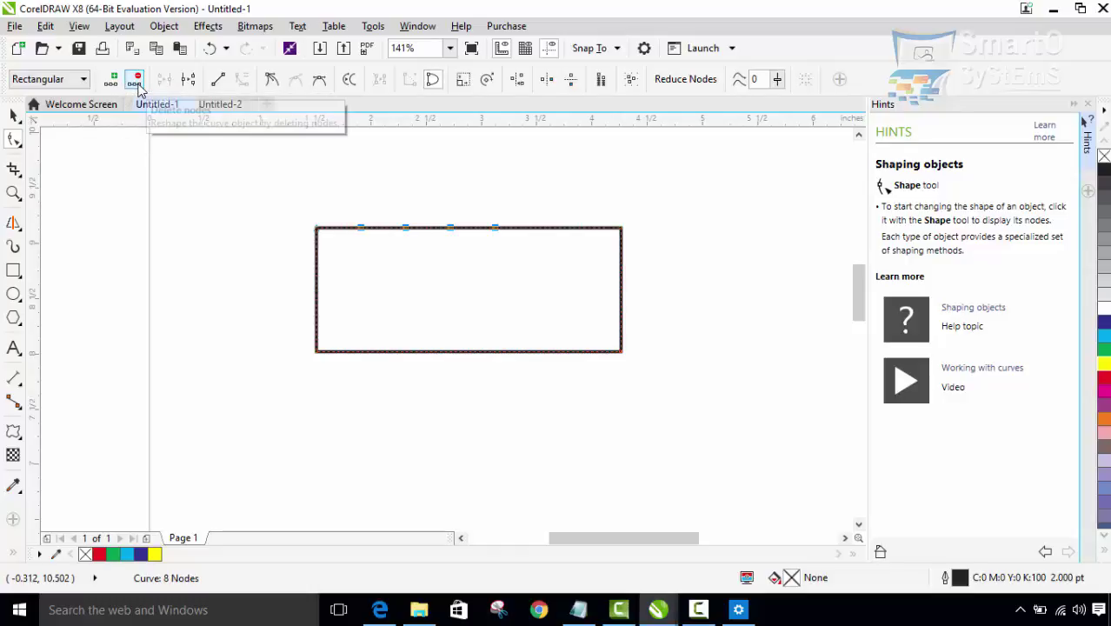
{"action": "left_click", "coordinate": [137, 82]}
Step: Add a single node on the rectangle's upper edge at about 2.74 inches
{"action": "left_click", "coordinate": [447, 227]}
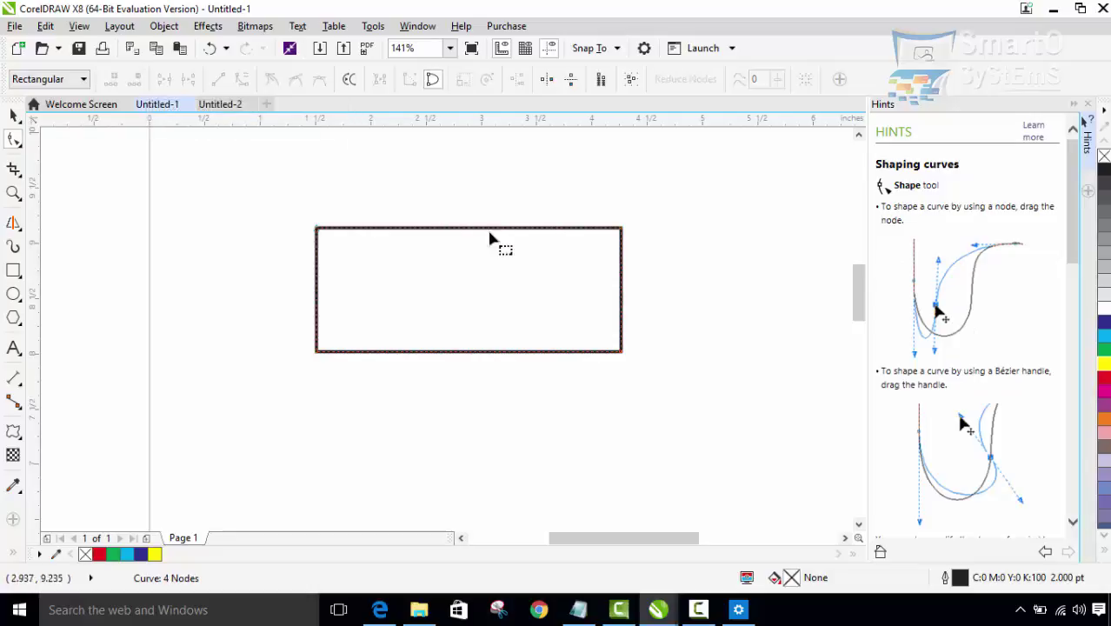
{"action": "left_click", "coordinate": [351, 81]}
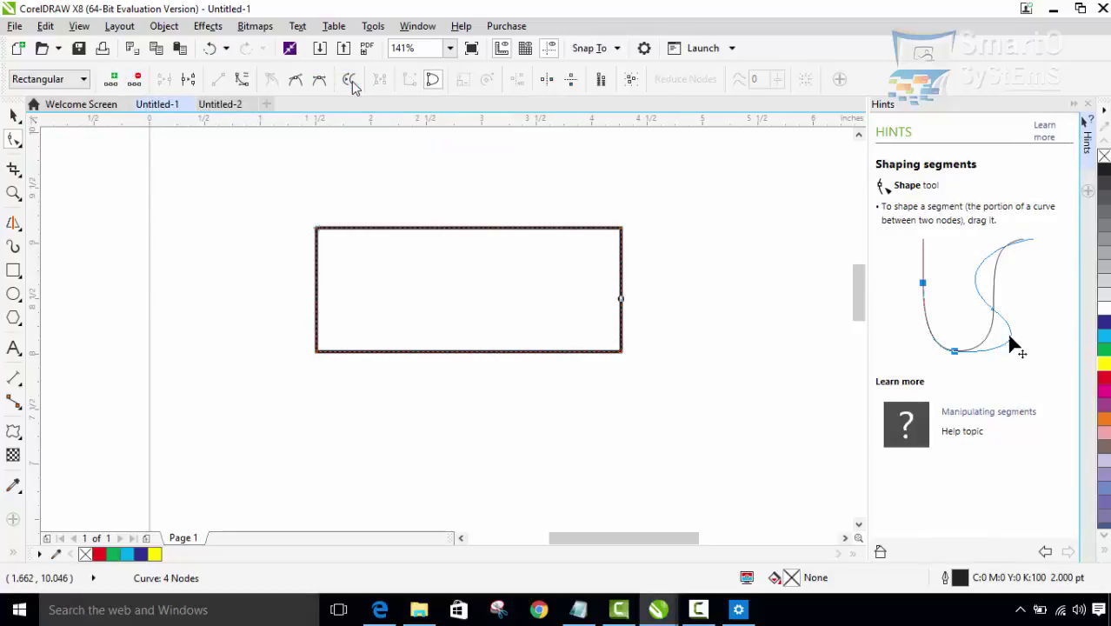
{"action": "left_click", "coordinate": [452, 229]}
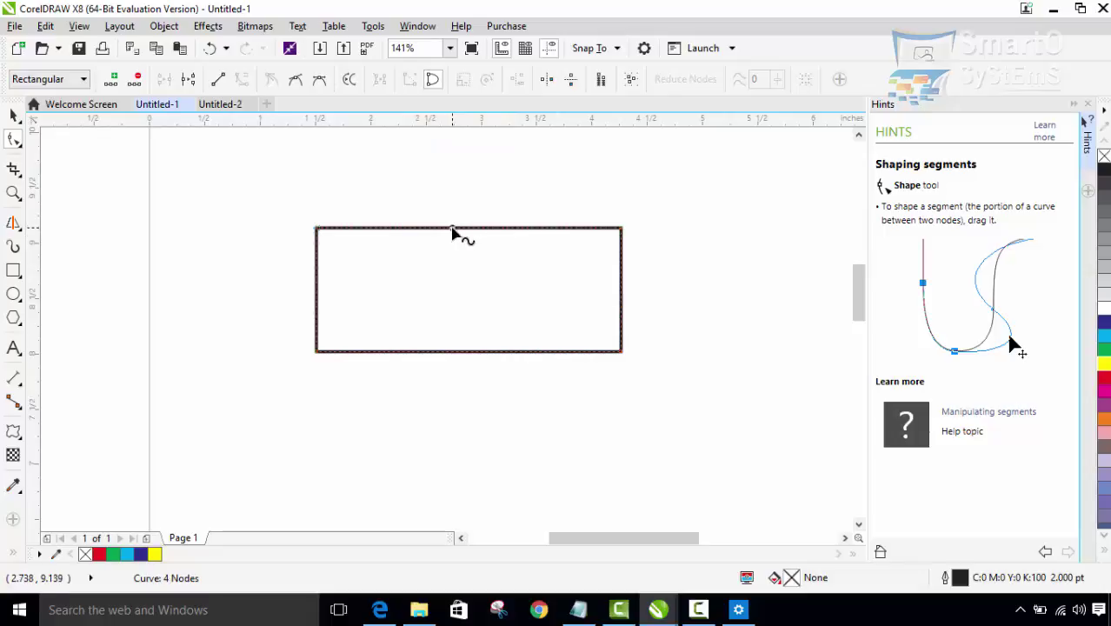
{"action": "left_click", "coordinate": [113, 79]}
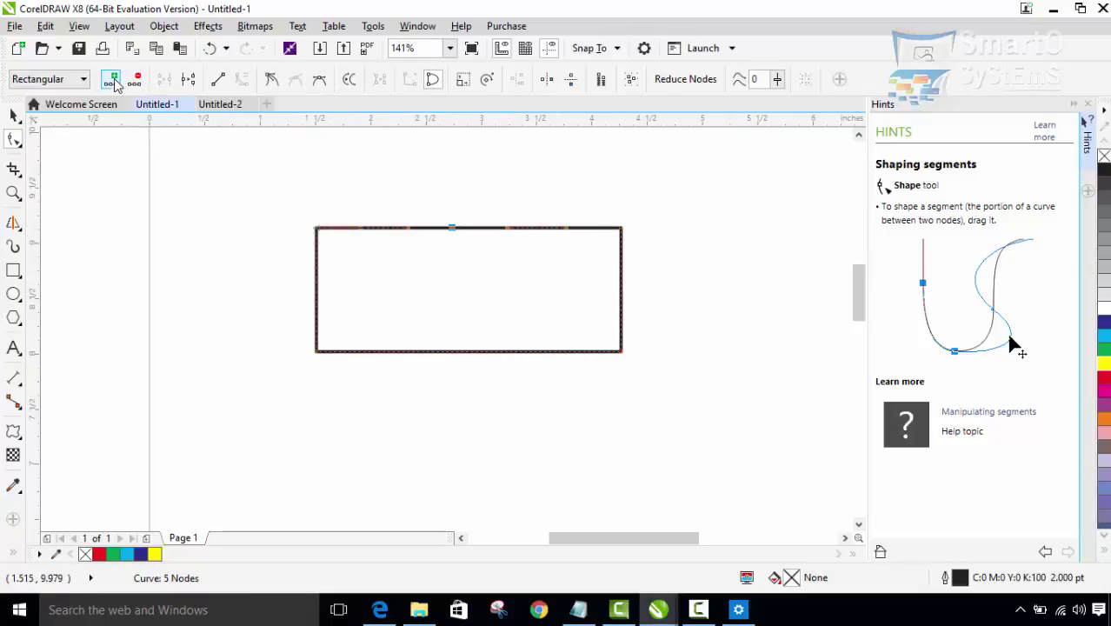
Step: Apply Add nodes five times in a row from the selected upper-edge node, and delete all the selected nodes
{"action": "left_click", "coordinate": [113, 79]}
{"action": "left_click", "coordinate": [113, 79]}
{"action": "left_click", "coordinate": [113, 79]}
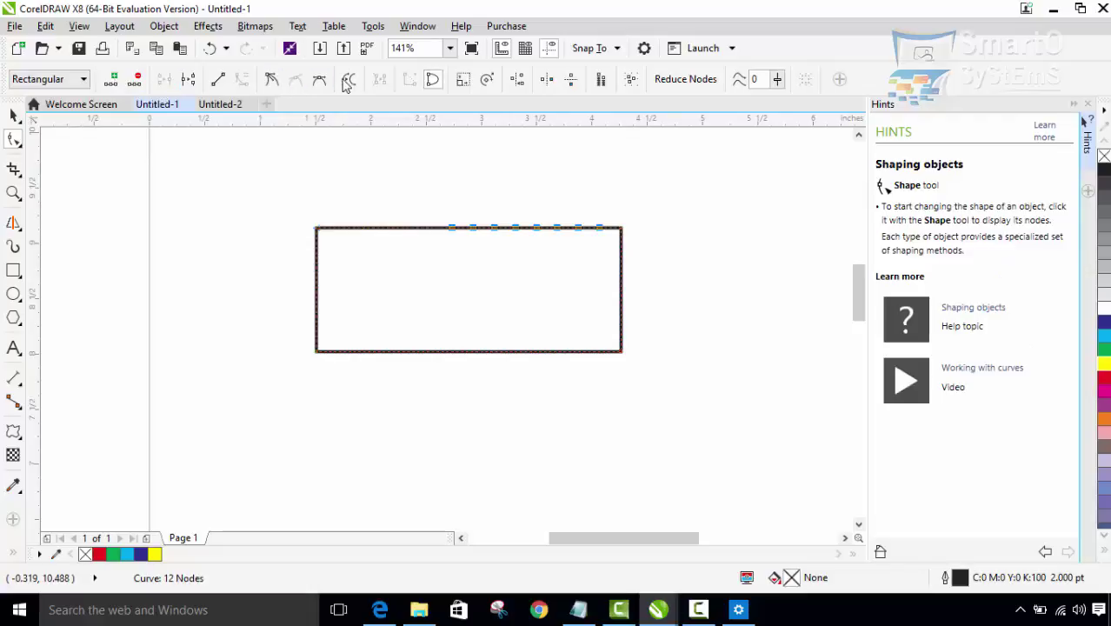
{"action": "left_click", "coordinate": [107, 84]}
{"action": "left_click", "coordinate": [110, 84]}
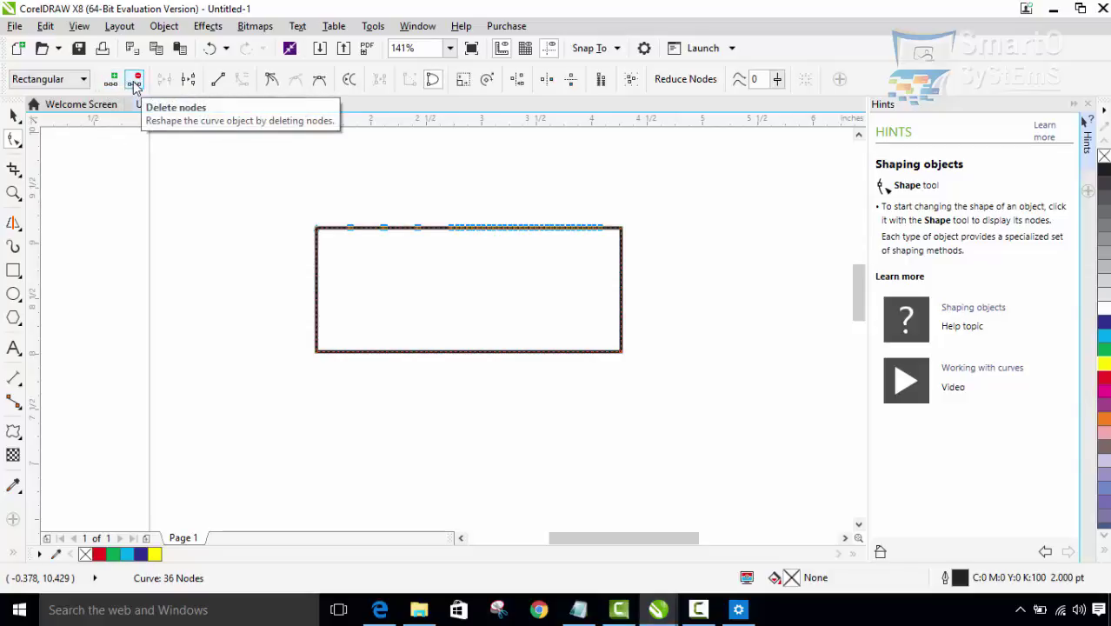
{"action": "left_click", "coordinate": [135, 84]}
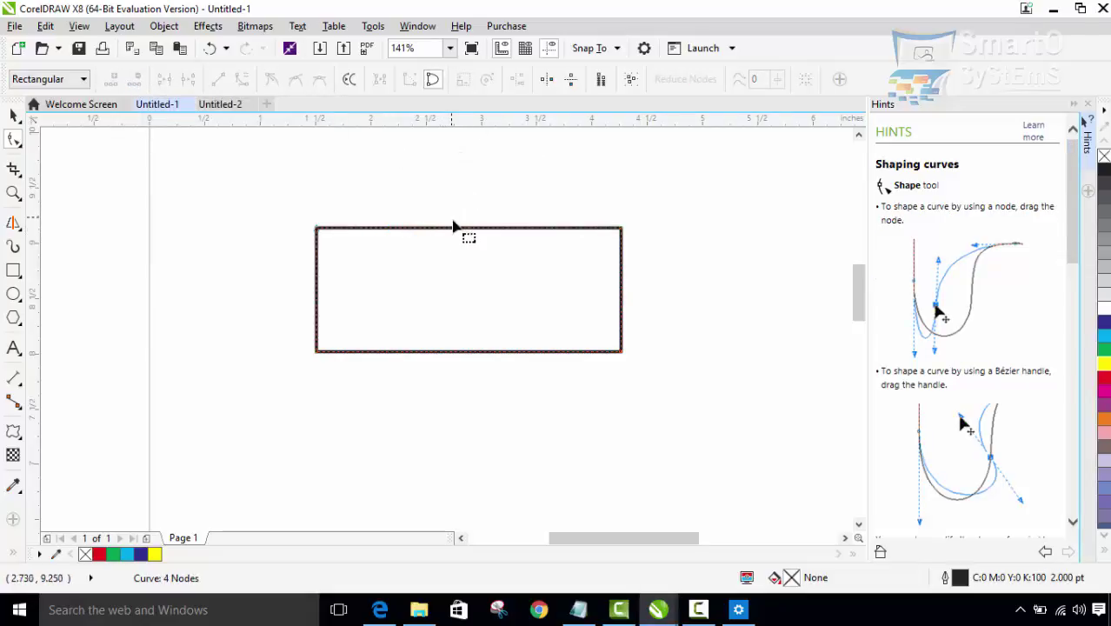
Step: Apply Add nodes three times from a point at about 2.75 inches on the upper edge, and move the four new nodes about 0.65 inch down
{"action": "left_click", "coordinate": [455, 229]}
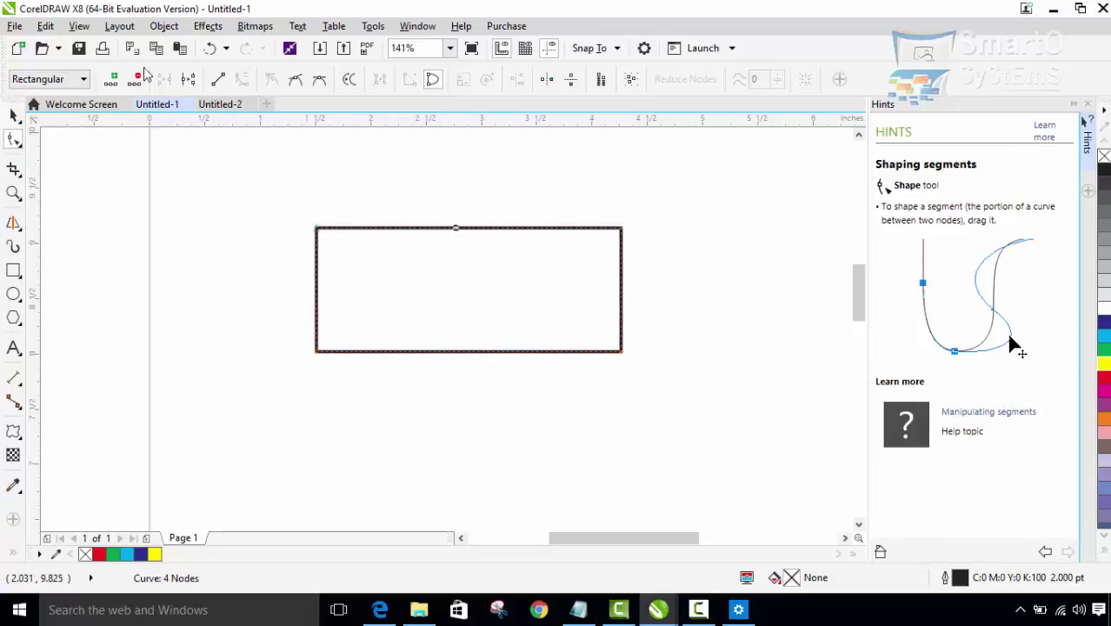
{"action": "left_click", "coordinate": [111, 80]}
{"action": "left_click", "coordinate": [113, 80]}
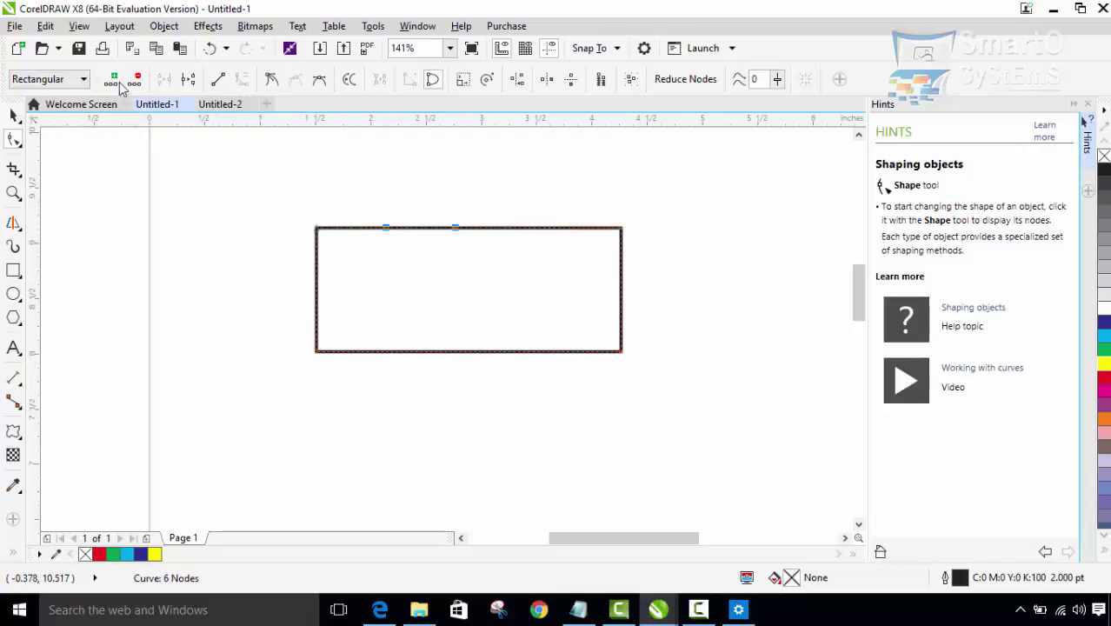
{"action": "left_click", "coordinate": [111, 80]}
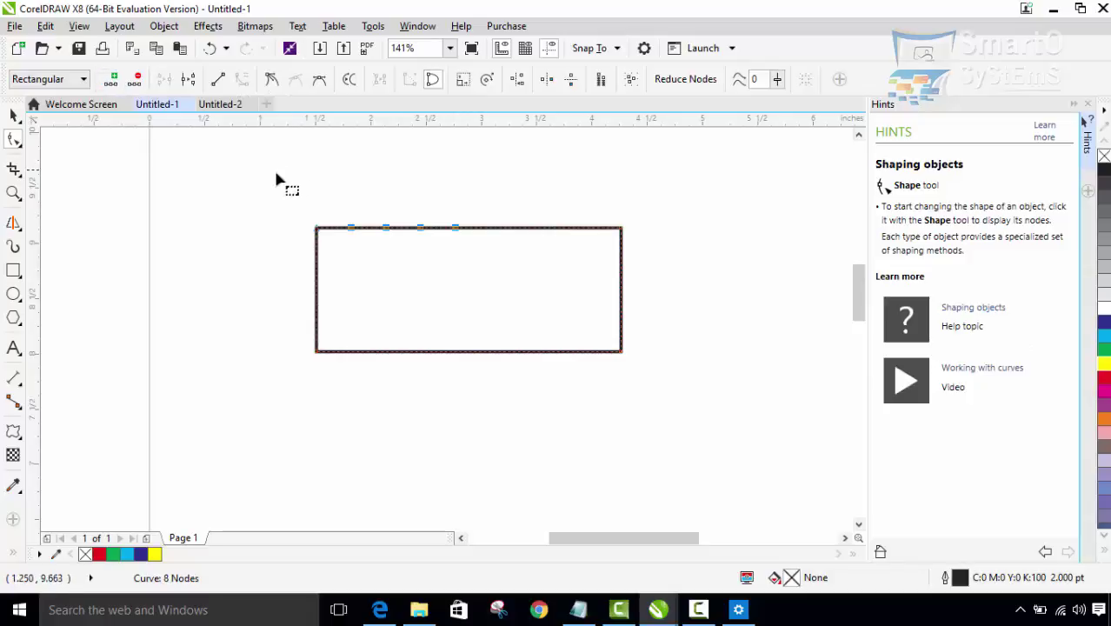
{"action": "left_click_drag", "start_coordinate": [388, 228], "coordinate": [493, 299]}
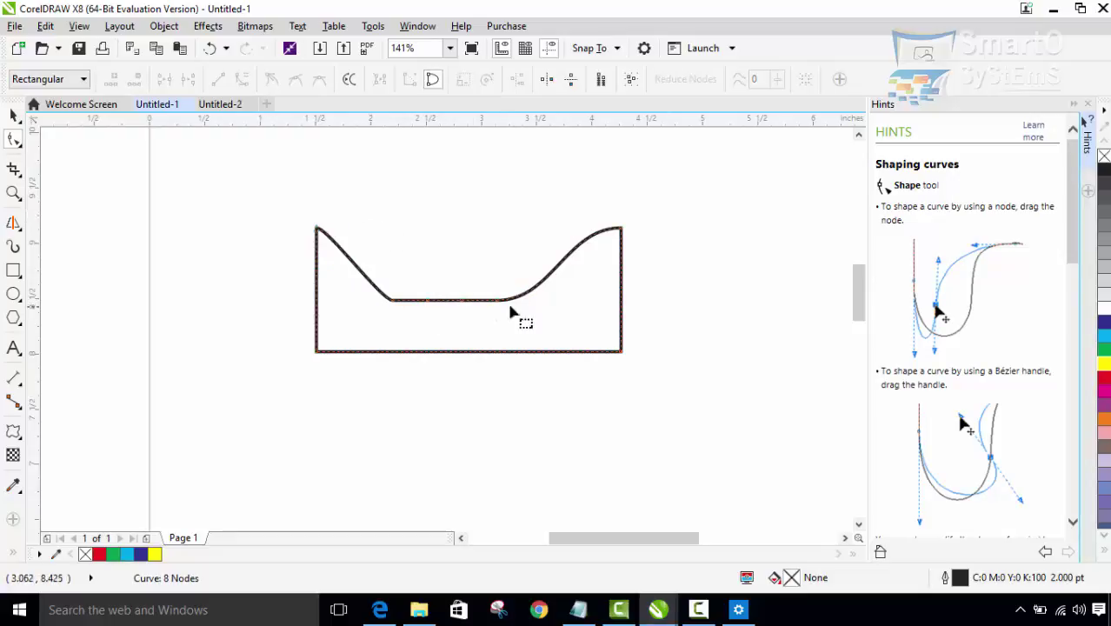
Step: Bend the middle of the lowered edge upward into a hump, and raise the node to its right to about 8.9 inches
{"action": "left_click", "coordinate": [446, 300]}
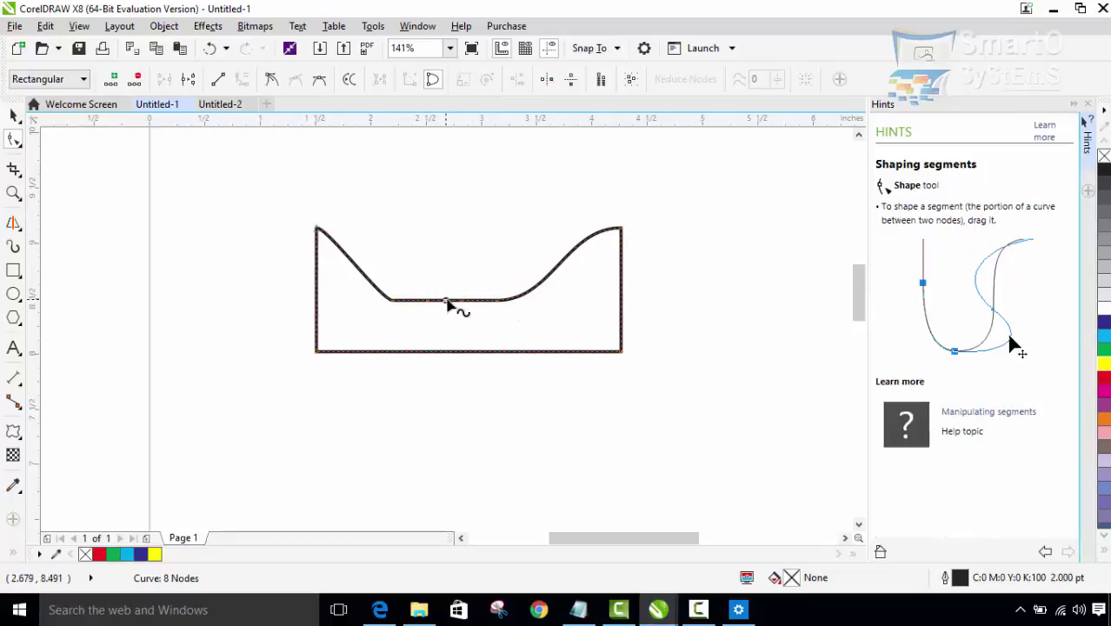
{"action": "left_click_drag", "start_coordinate": [447, 300], "coordinate": [447, 257]}
{"action": "left_click", "coordinate": [506, 308]}
{"action": "left_click_drag", "start_coordinate": [506, 308], "coordinate": [502, 263]}
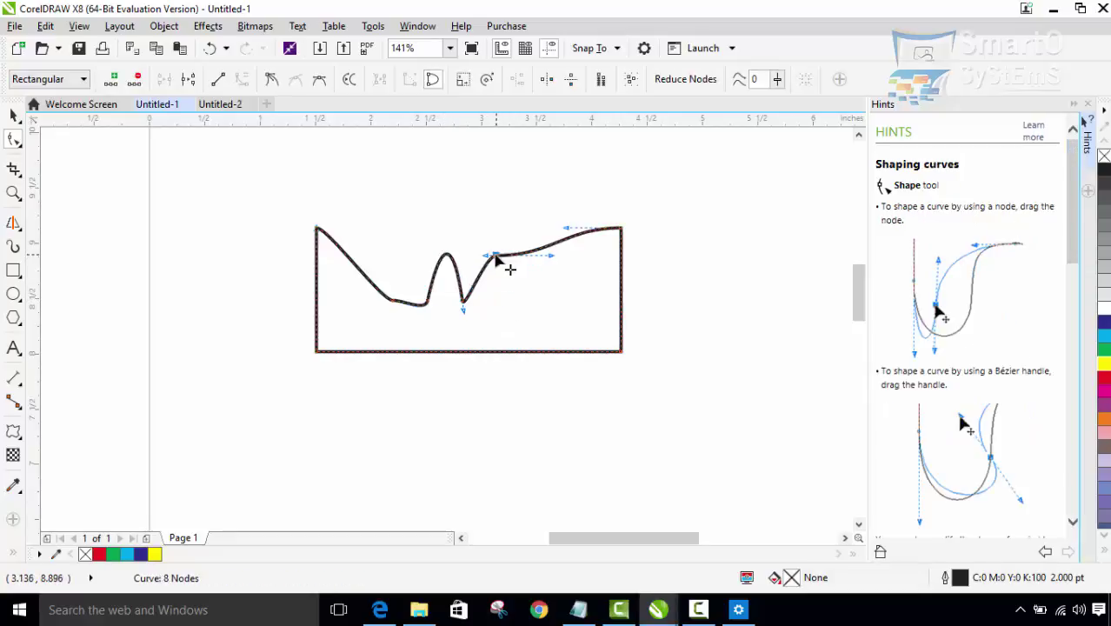
{"action": "left_click", "coordinate": [459, 210]}
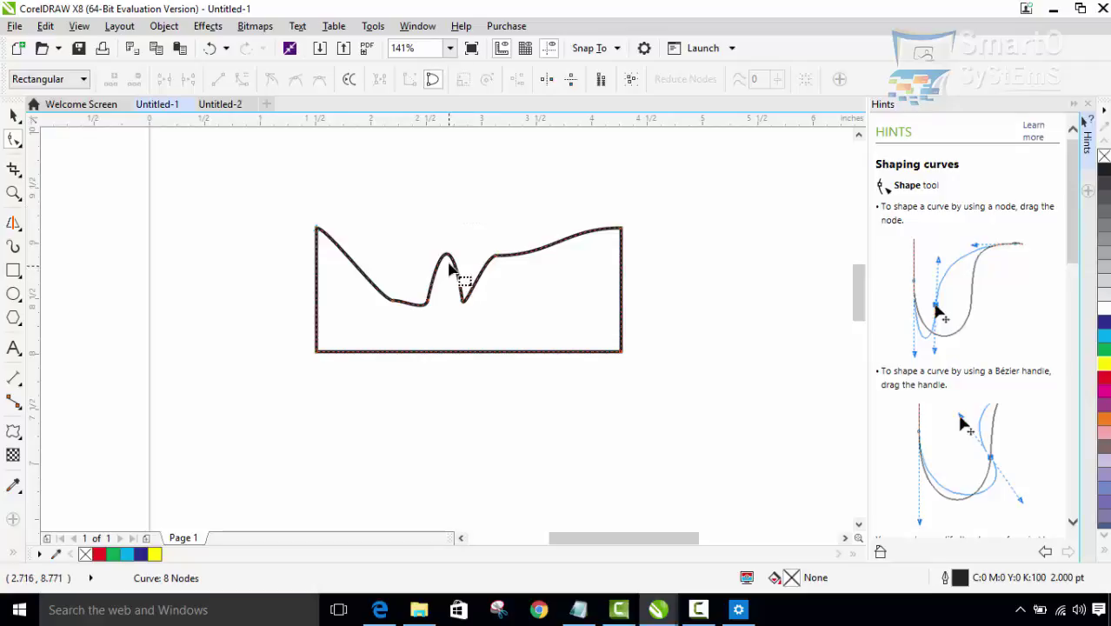
Step: Break the curve near the hump's peak and at the raised node to its right, and pull one separated end upward at each break
{"action": "left_click", "coordinate": [448, 257]}
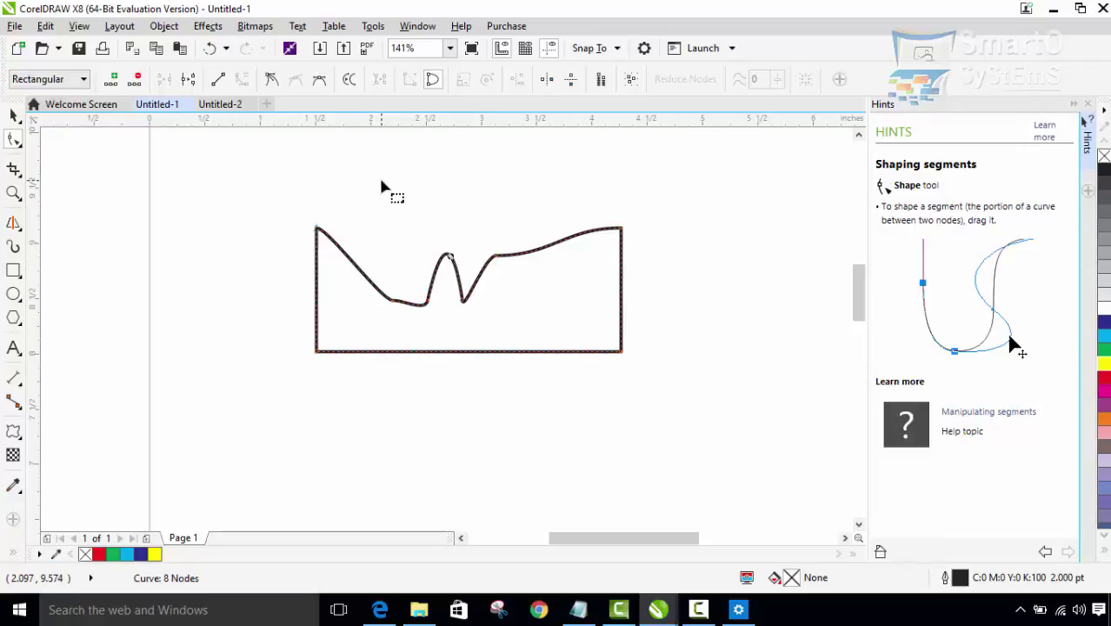
{"action": "left_click", "coordinate": [189, 80]}
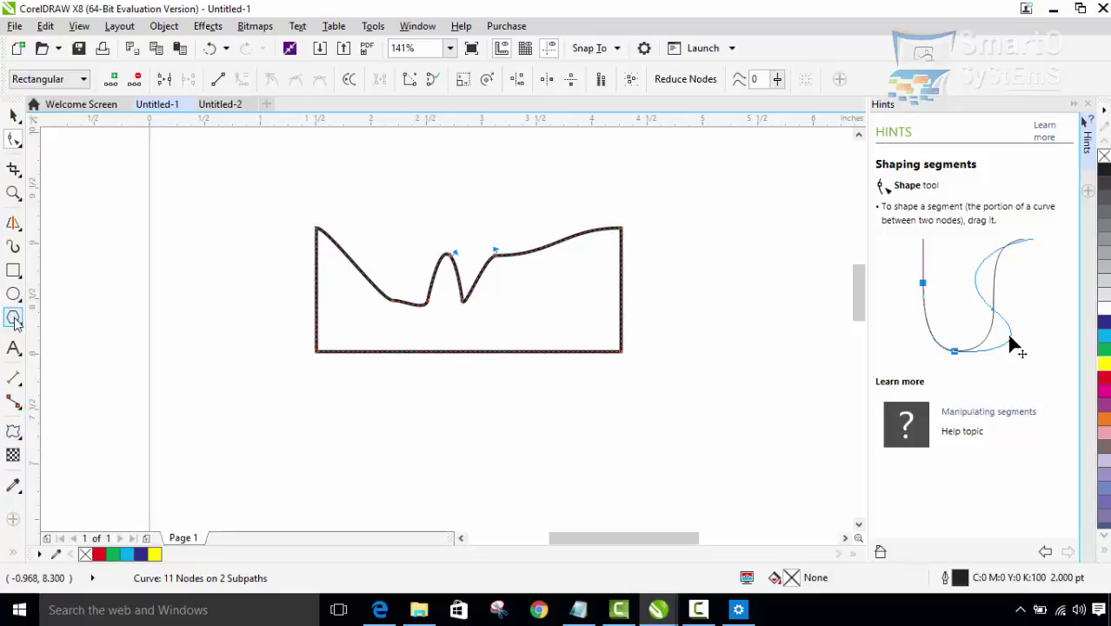
{"action": "left_click", "coordinate": [14, 197]}
{"action": "left_click", "coordinate": [493, 270]}
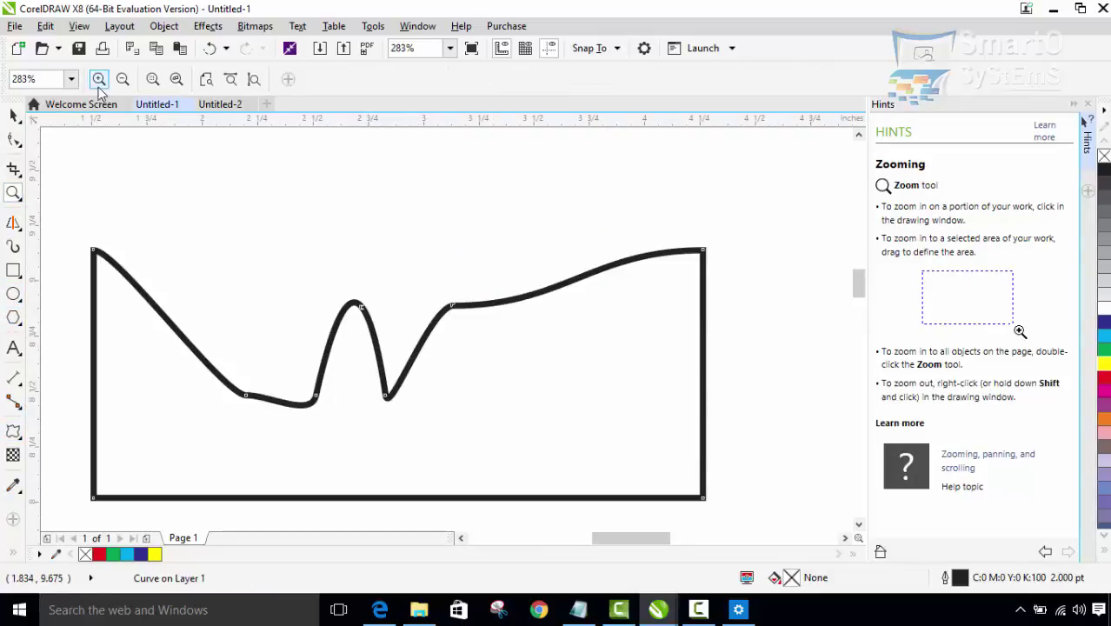
{"action": "left_click", "coordinate": [10, 141]}
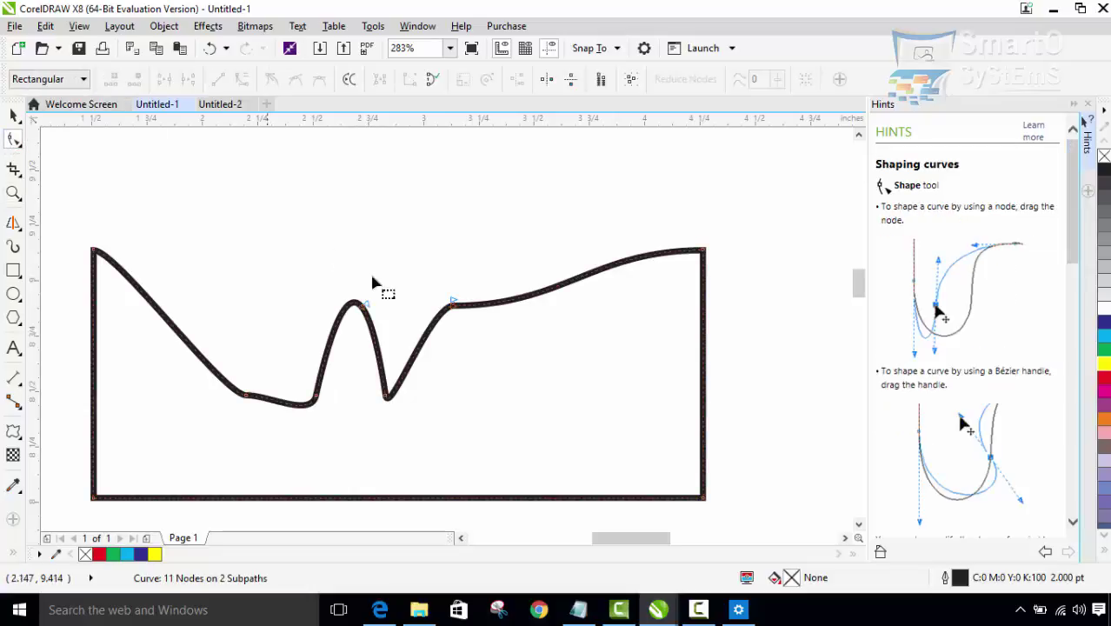
{"action": "left_click", "coordinate": [456, 304]}
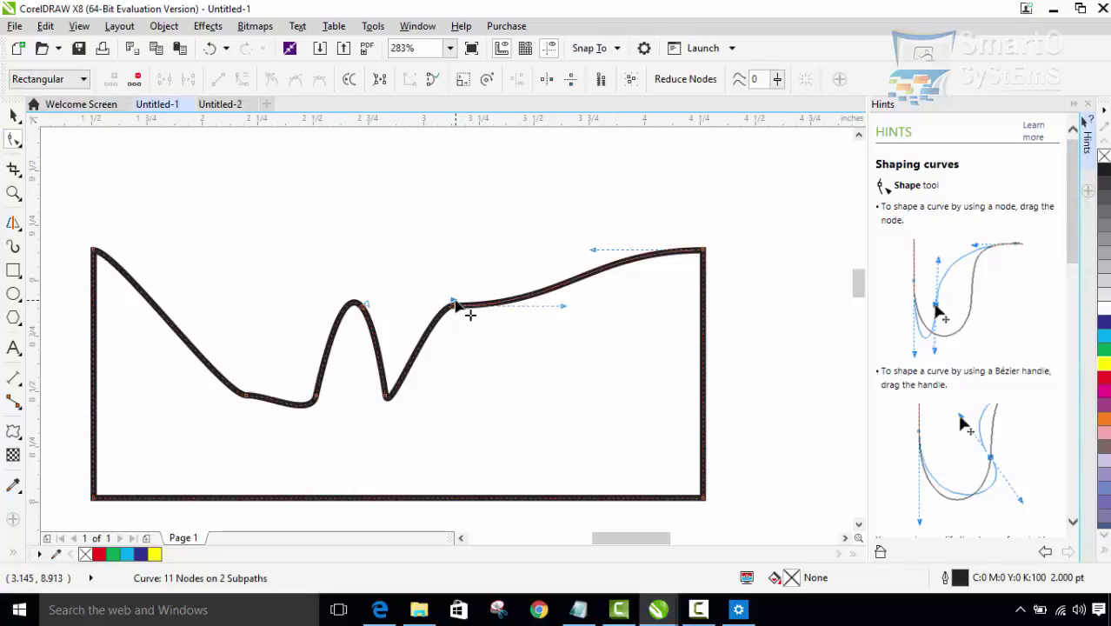
{"action": "left_click_drag", "start_coordinate": [455, 289], "coordinate": [450, 218]}
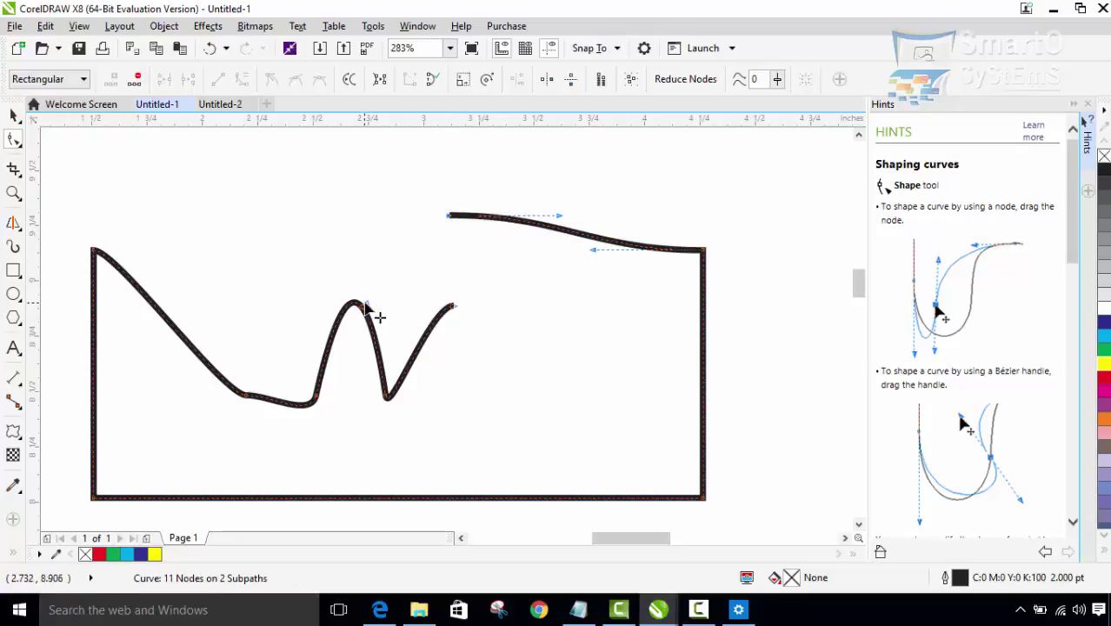
{"action": "left_click_drag", "start_coordinate": [365, 304], "coordinate": [359, 258]}
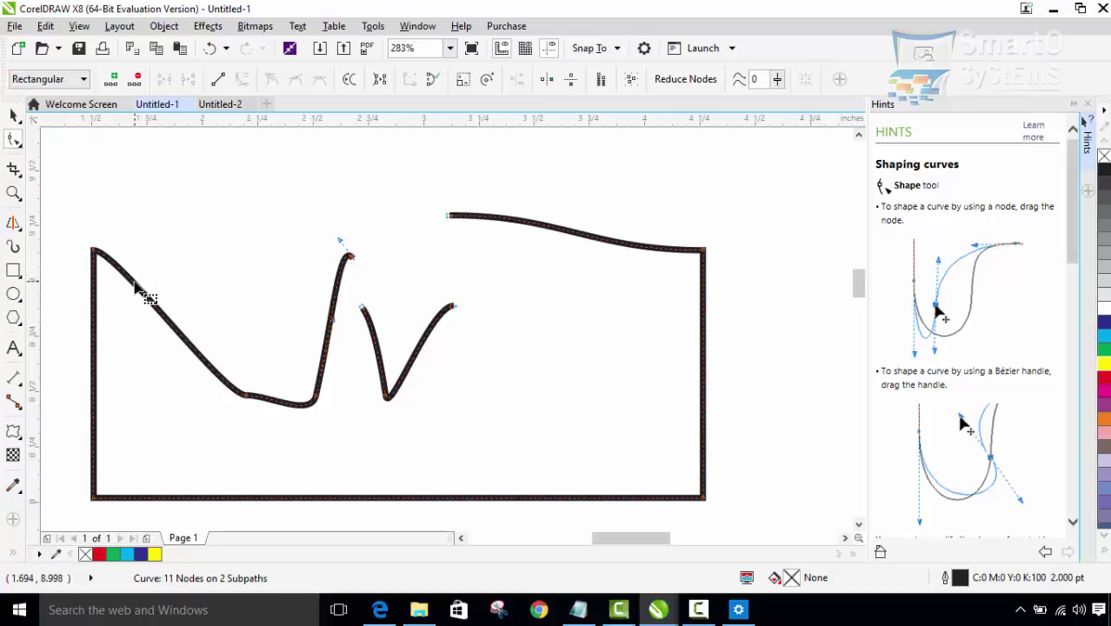
Step: Break the curve on the left slope at about 1.7 inches, and move the lower piece's free end up to about 2.0, 9.15 inches
{"action": "left_click", "coordinate": [136, 291]}
{"action": "left_click", "coordinate": [136, 290]}
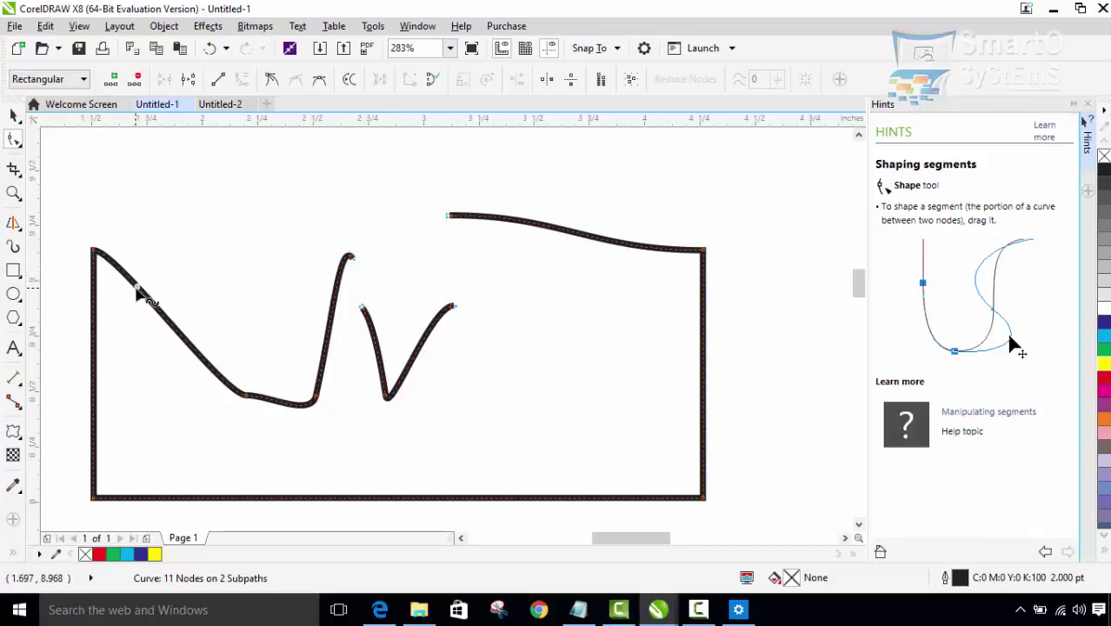
{"action": "left_click", "coordinate": [191, 84]}
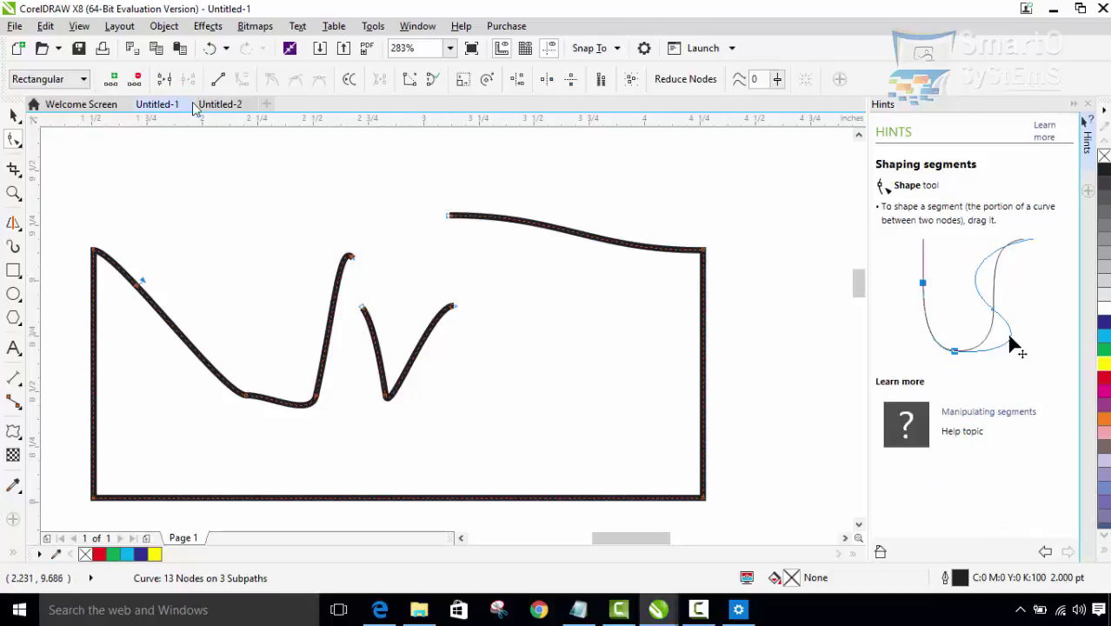
{"action": "left_click", "coordinate": [144, 287]}
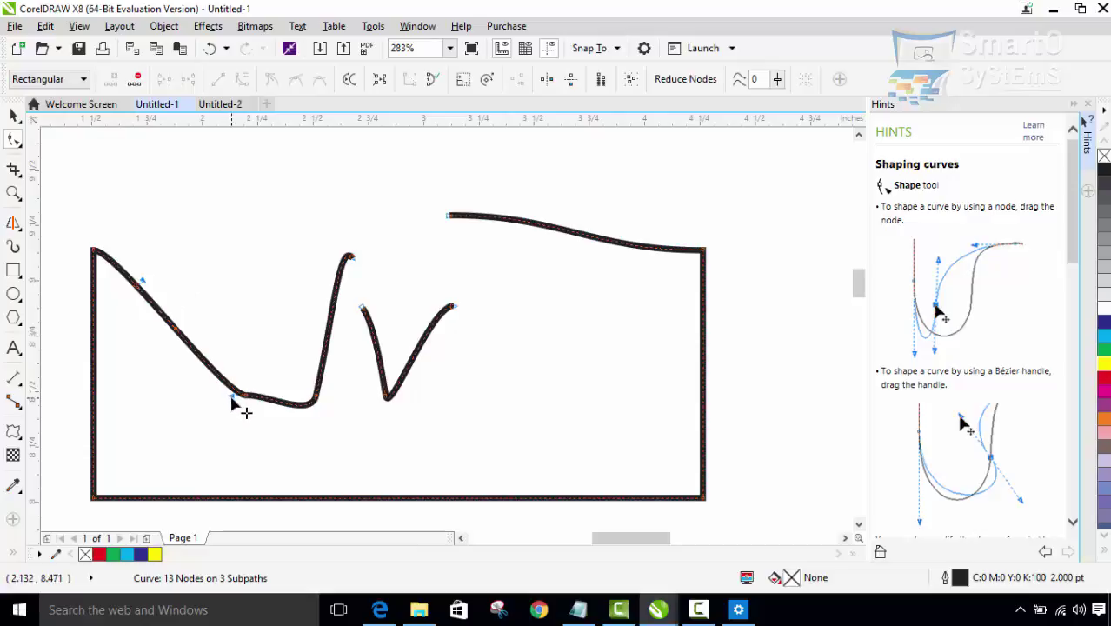
{"action": "left_click", "coordinate": [196, 217]}
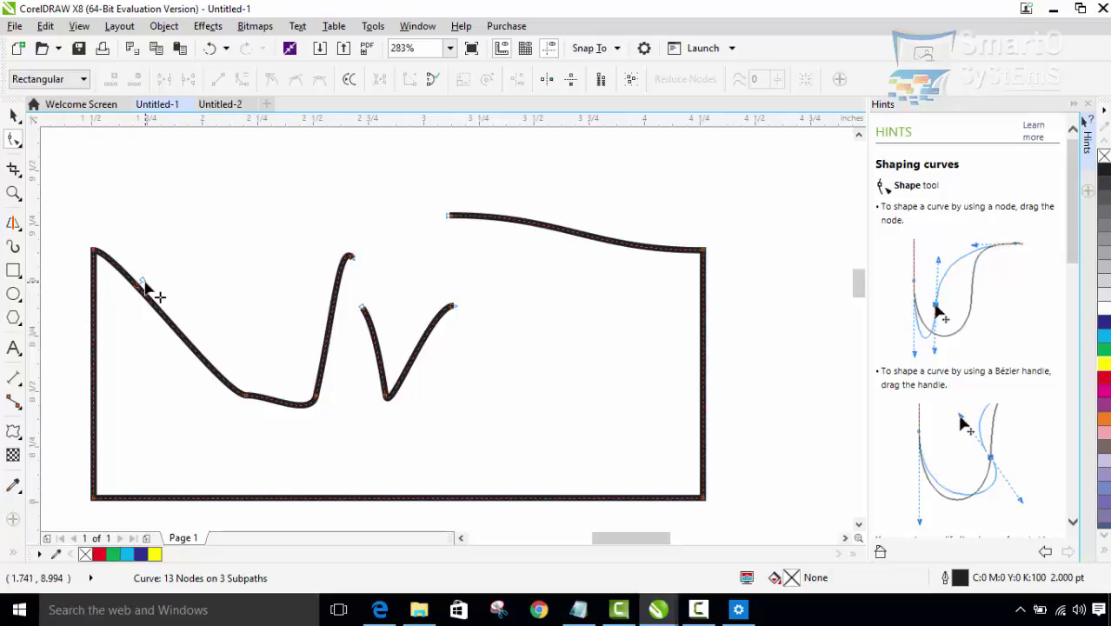
{"action": "left_click", "coordinate": [142, 280]}
{"action": "left_click", "coordinate": [150, 284]}
{"action": "left_click_drag", "start_coordinate": [146, 284], "coordinate": [204, 249]}
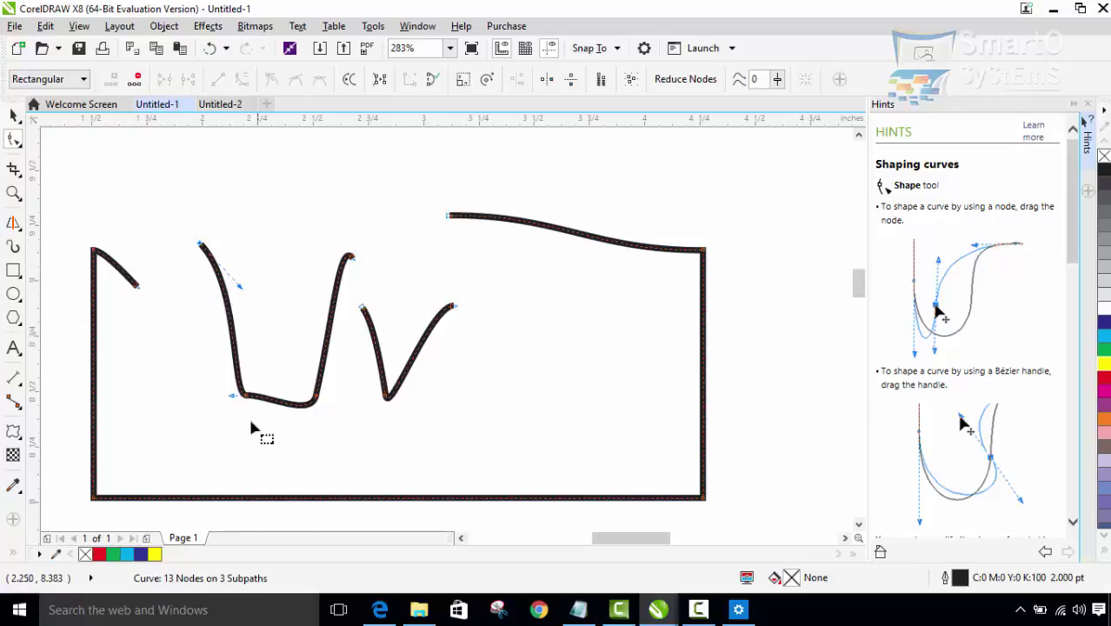
Step: Adjust the control handles of the lower-left node between the two tall strokes to round their joining edge into a U-shaped bottom
{"action": "mouse_move", "coordinate": [231, 399]}
{"action": "left_mouse_down"}
{"action": "mouse_move", "coordinate": [254, 424]}
{"action": "mouse_move", "coordinate": [225, 412]}
{"action": "left_mouse_up"}
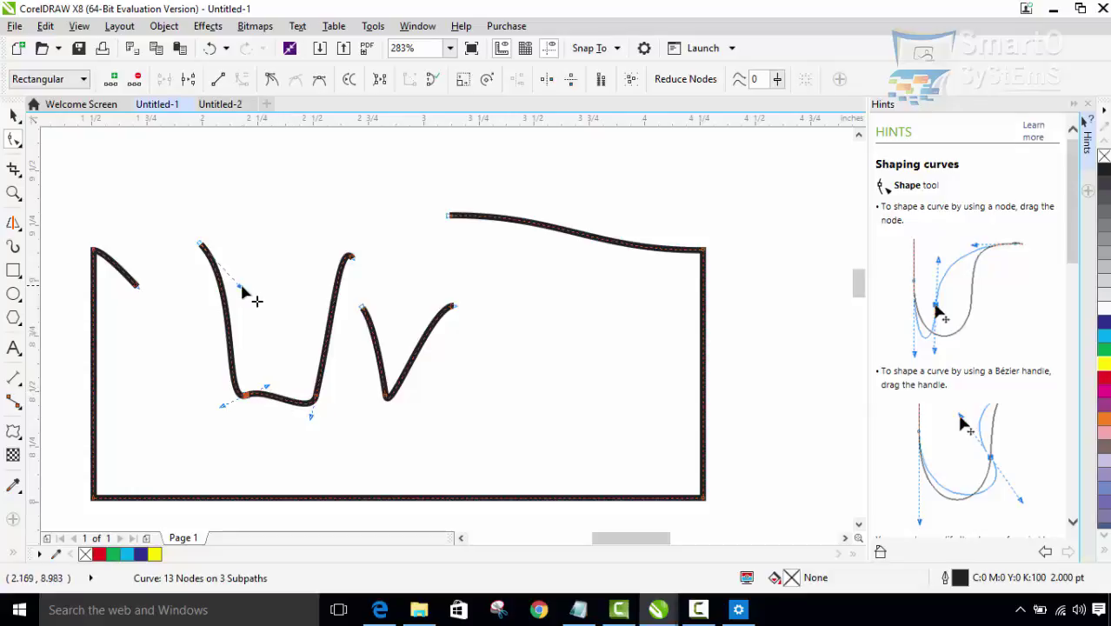
{"action": "left_click_drag", "start_coordinate": [265, 386], "coordinate": [288, 383]}
{"action": "mouse_move", "coordinate": [213, 404]}
{"action": "left_mouse_down"}
{"action": "mouse_move", "coordinate": [190, 386]}
{"action": "mouse_move", "coordinate": [198, 414]}
{"action": "left_mouse_up"}
{"action": "mouse_move", "coordinate": [290, 384]}
{"action": "left_mouse_down"}
{"action": "mouse_move", "coordinate": [303, 424]}
{"action": "mouse_move", "coordinate": [297, 387]}
{"action": "mouse_move", "coordinate": [269, 389]}
{"action": "left_mouse_up"}
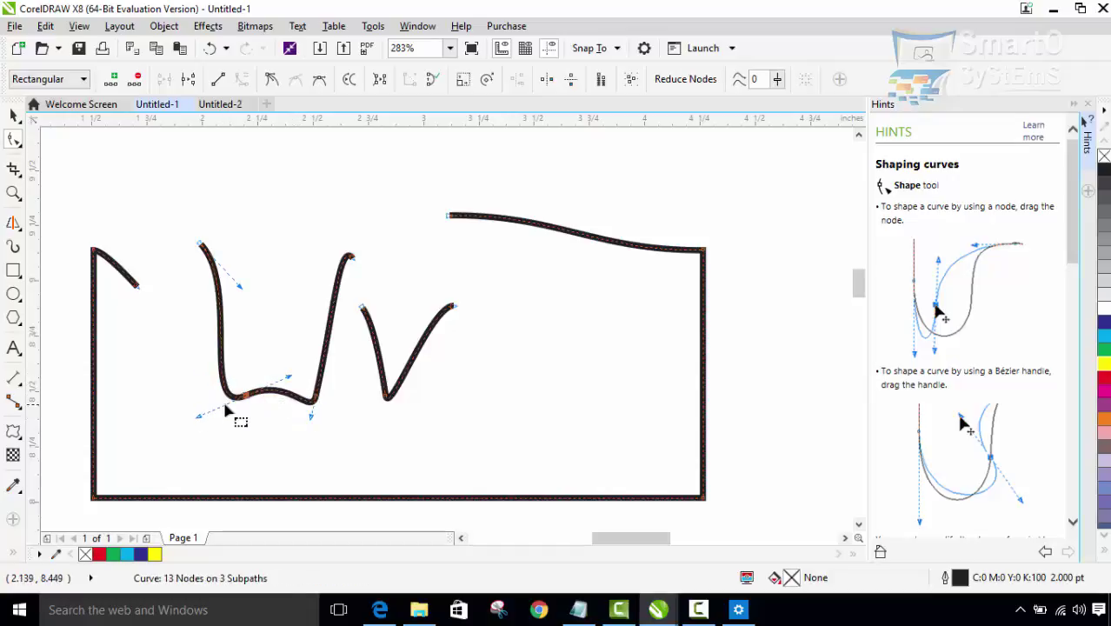
{"action": "left_click_drag", "start_coordinate": [199, 419], "coordinate": [174, 385]}
{"action": "mouse_move", "coordinate": [292, 407]}
{"action": "left_mouse_down"}
{"action": "mouse_move", "coordinate": [279, 429]}
{"action": "mouse_move", "coordinate": [286, 419]}
{"action": "left_mouse_up"}
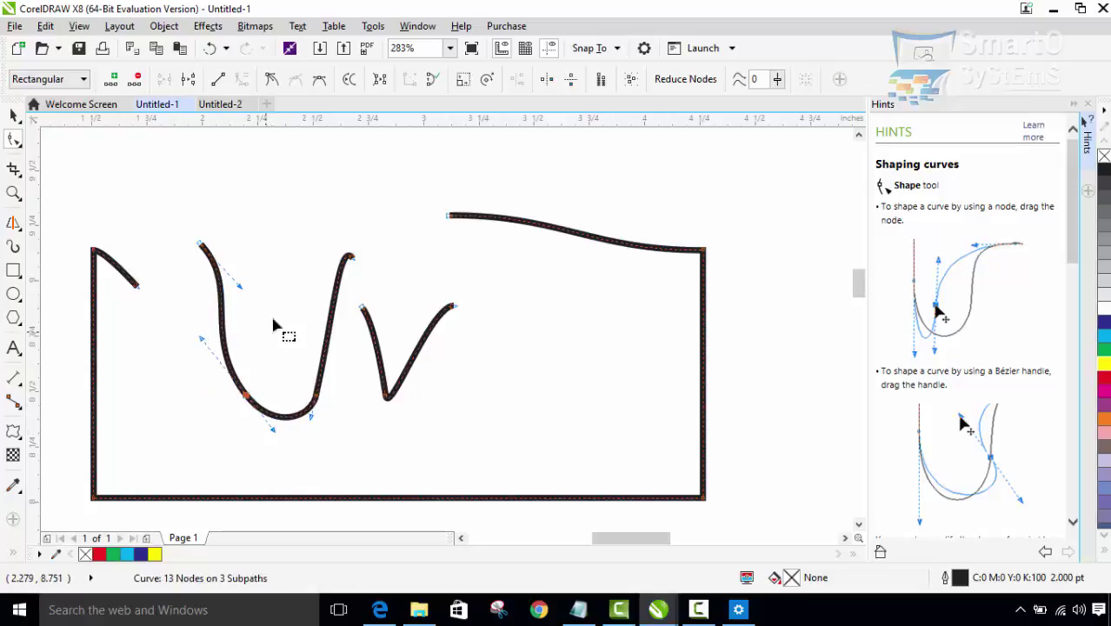
{"action": "left_click", "coordinate": [277, 319]}
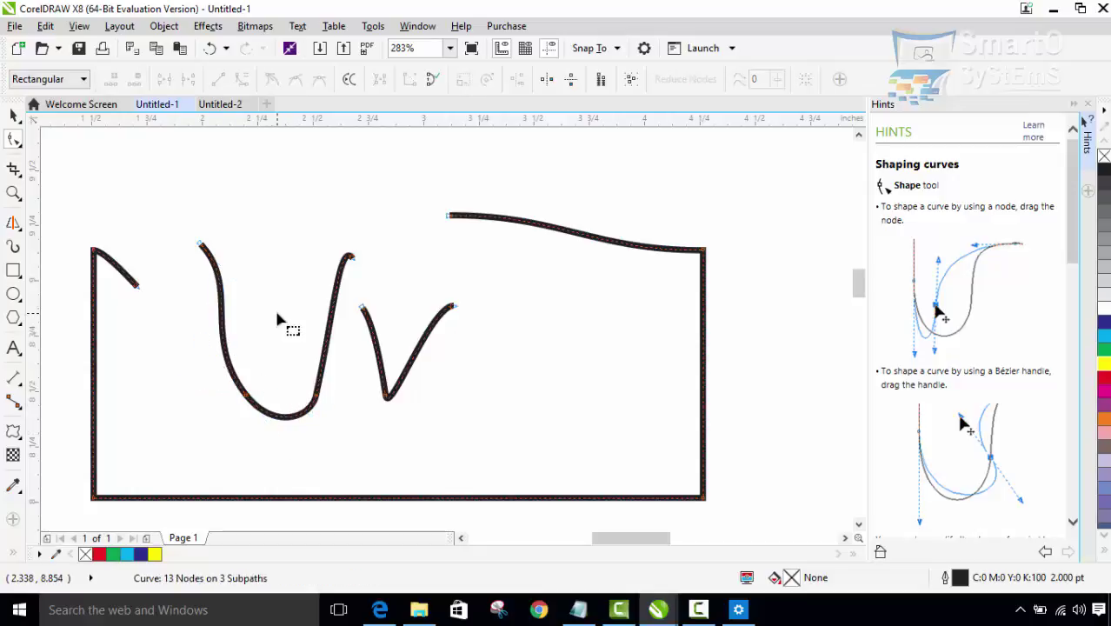